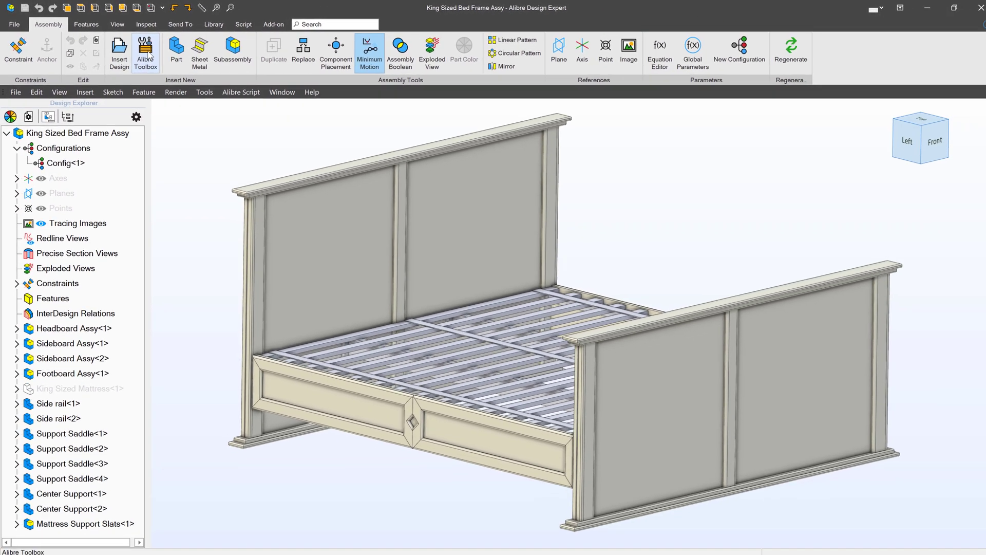
# - Pick the Common Lumber part from Toolbox Samples > Lumber for configure-and-insert
pyautogui.click(406, 163)
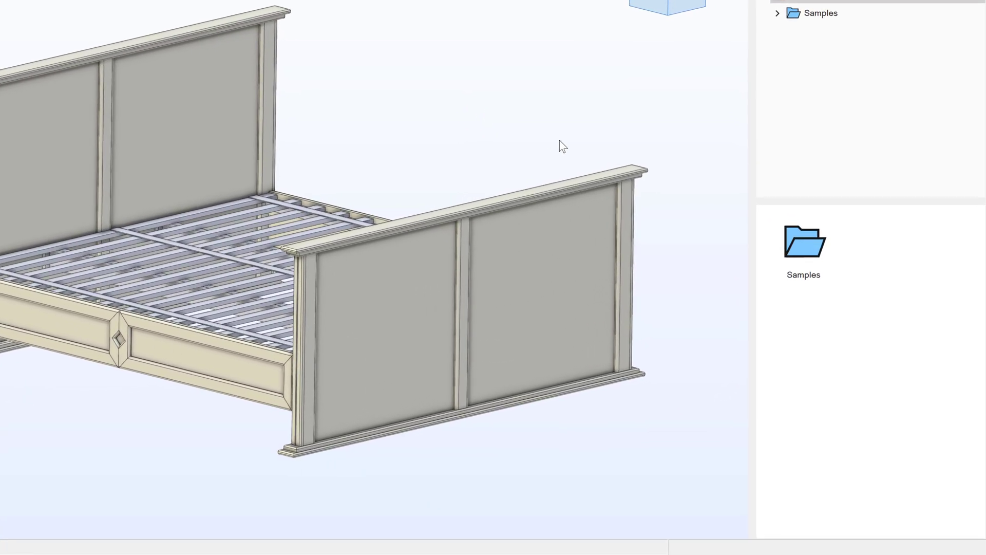
pyautogui.doubleClick(816, 257)
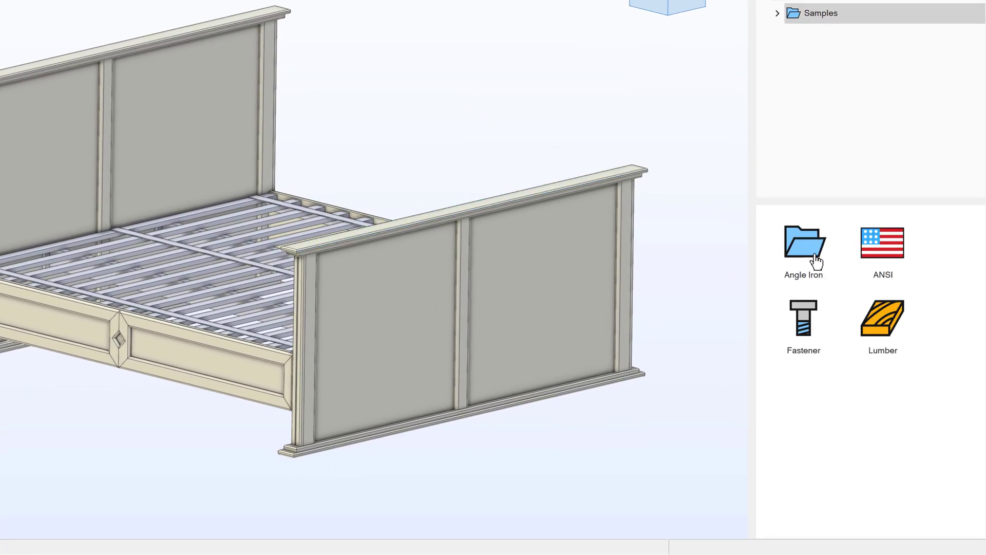
pyautogui.doubleClick(892, 314)
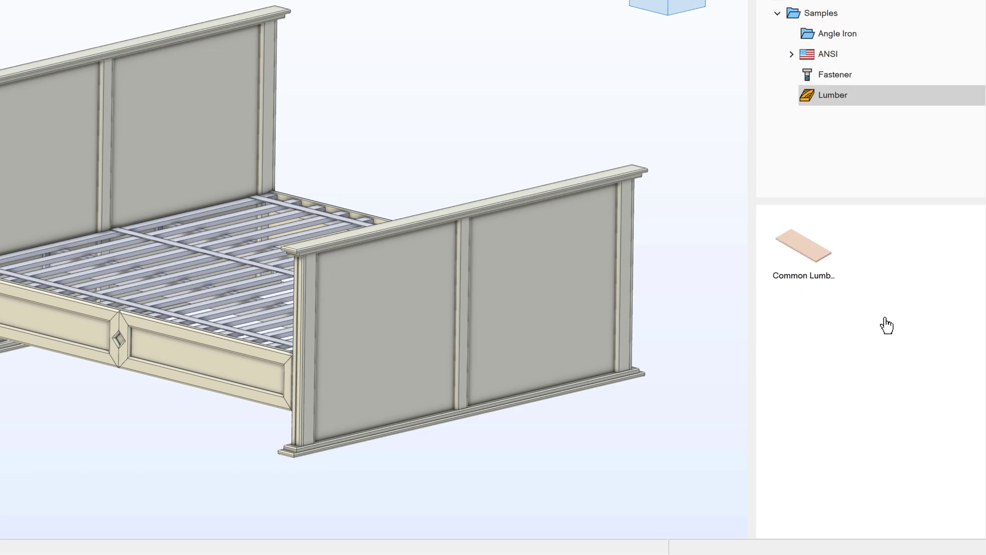
pyautogui.click(802, 249)
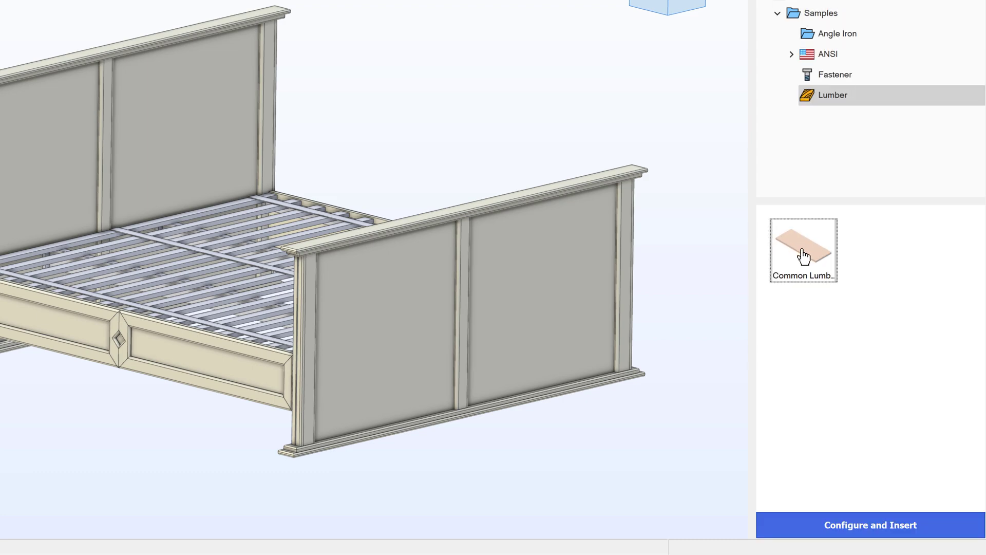
pyautogui.click(852, 526)
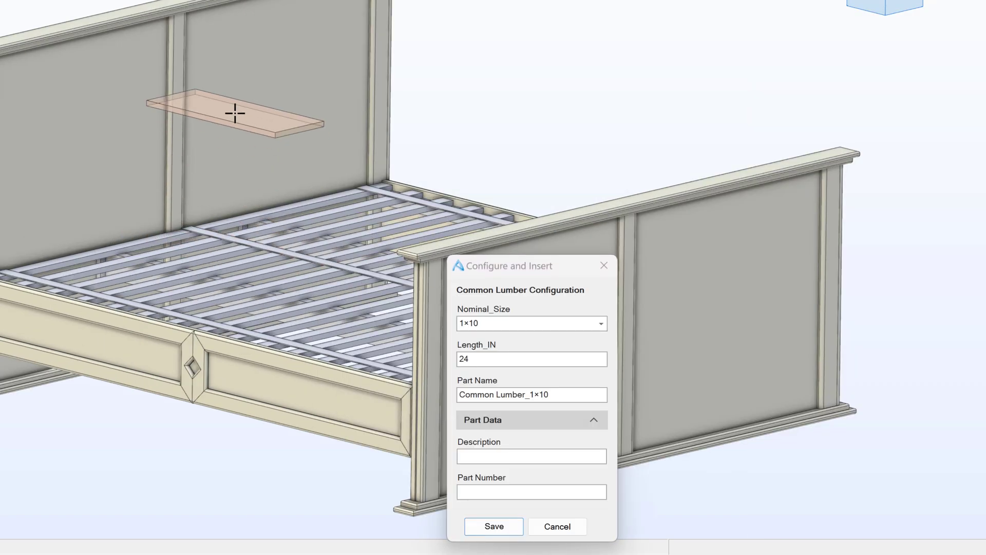
# - Set the lumber to nominal size 2×4 with length 83.5 inches
pyautogui.scroll(-3, 176, 352)
pyautogui.scroll(5, 171, 355)
pyautogui.scroll(3, 172, 355)
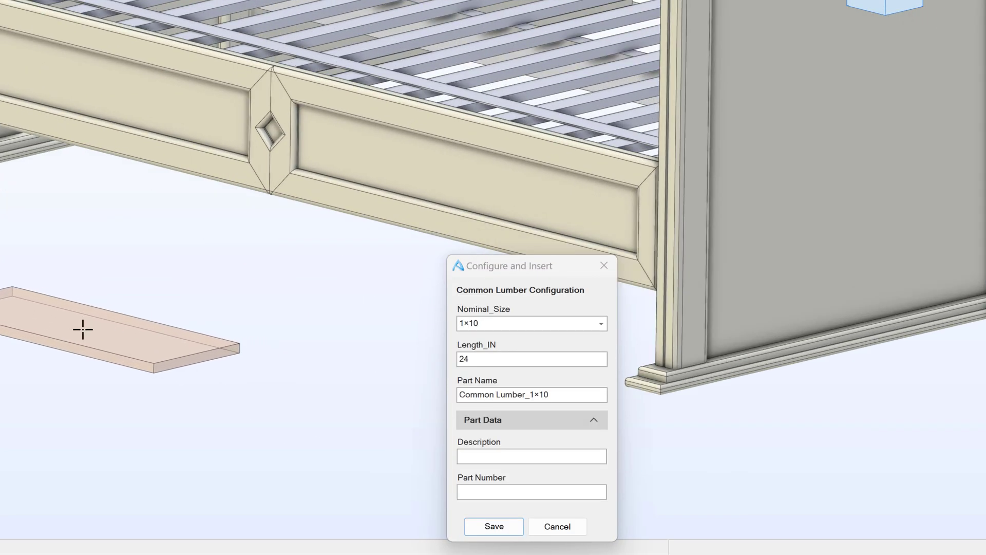
pyautogui.click(524, 323)
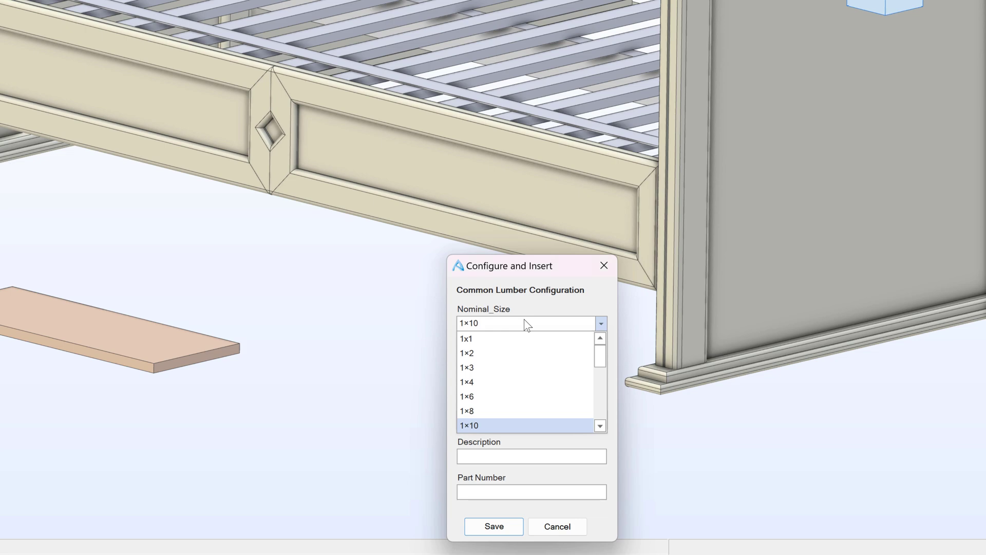
pyautogui.moveTo(602, 362); pyautogui.dragTo(600, 381)
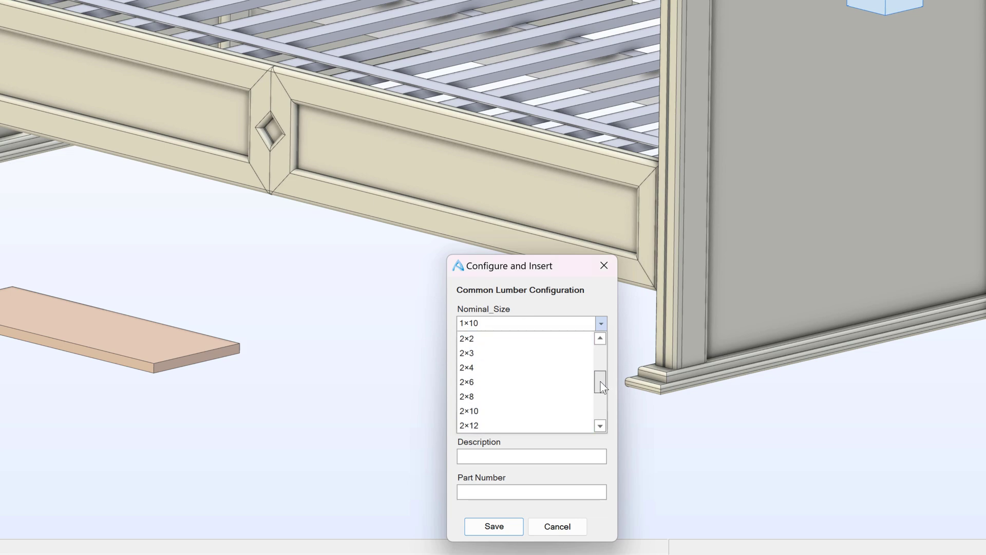
pyautogui.click(476, 368)
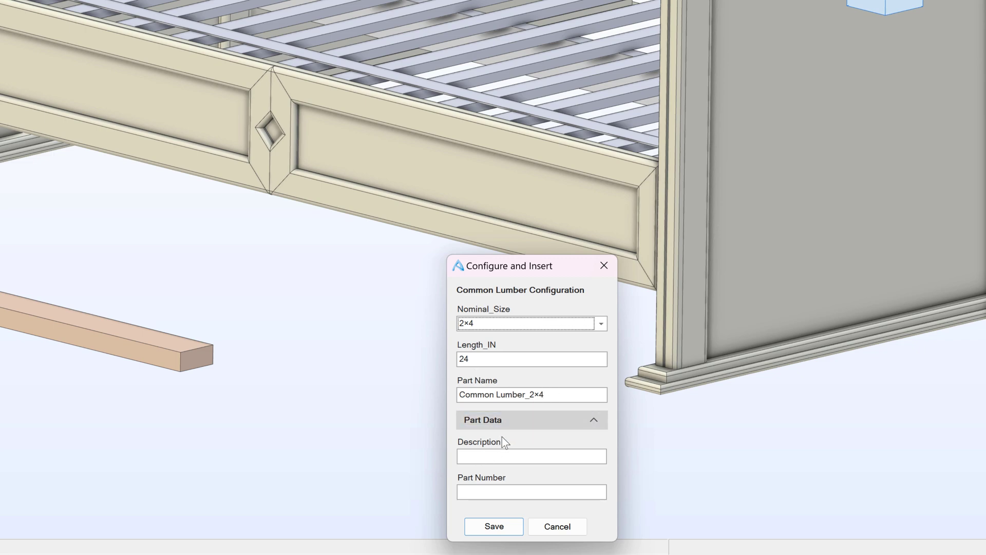
pyautogui.doubleClick(458, 358)
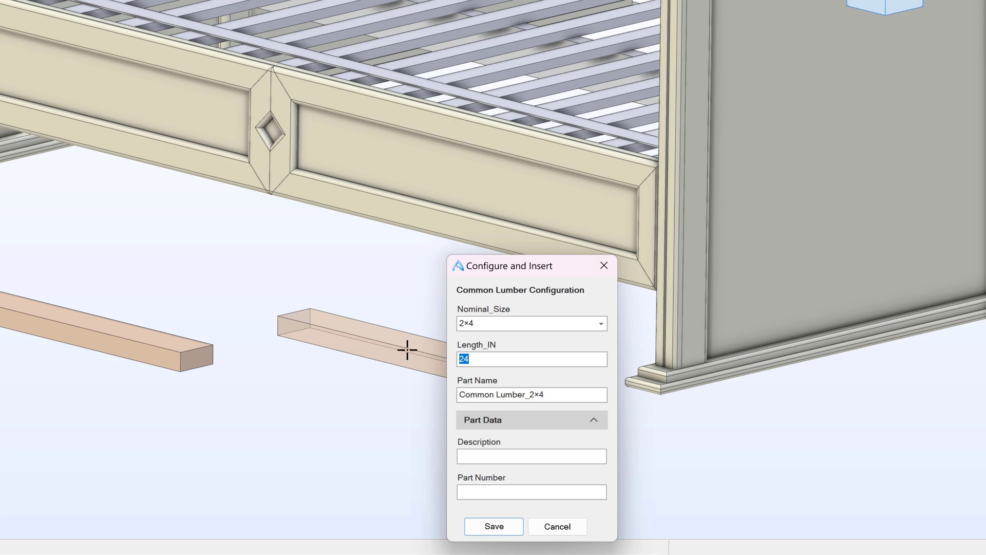
pyautogui.write('83.5')
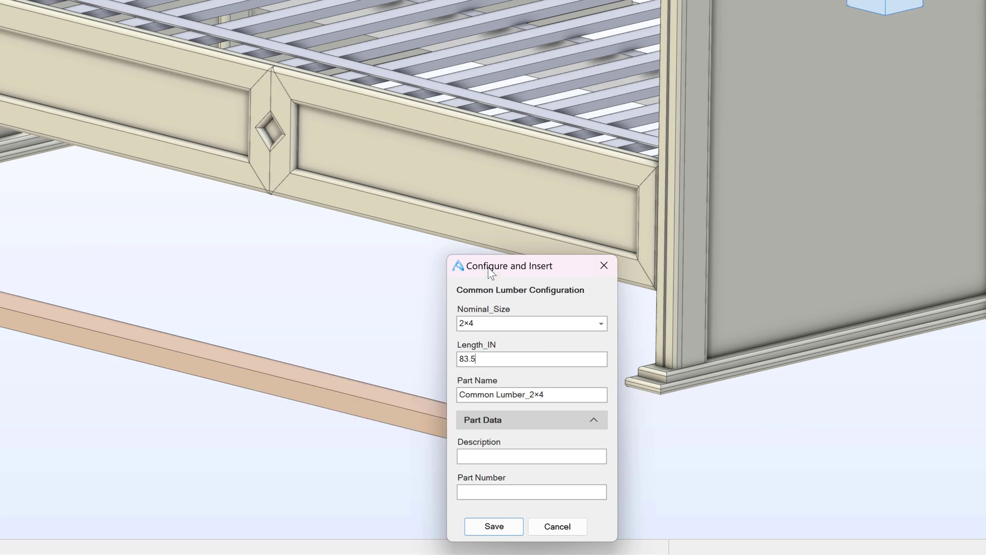
pyautogui.moveTo(490, 272); pyautogui.dragTo(725, 158)
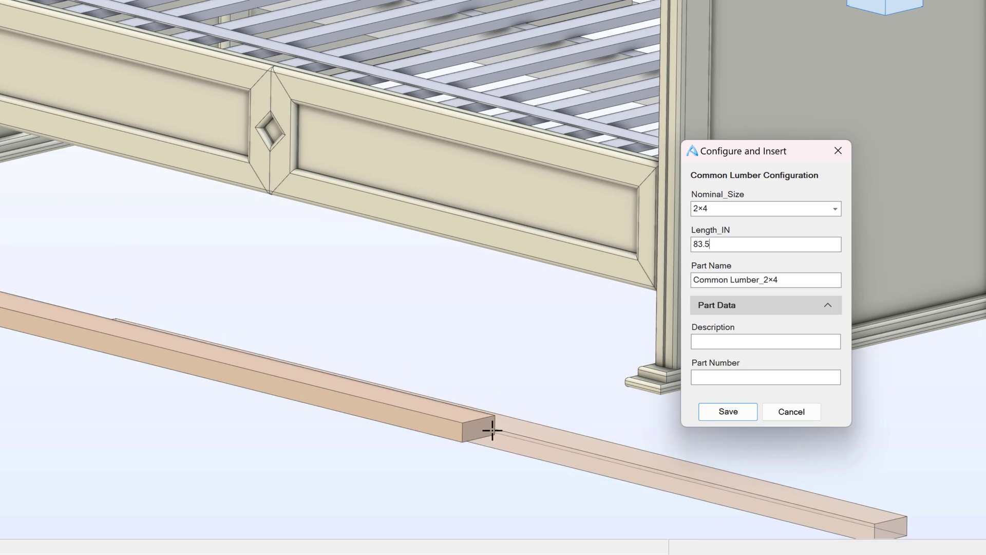
# - Save the configured 2×4 lumber part to the Desktop
pyautogui.click(715, 416)
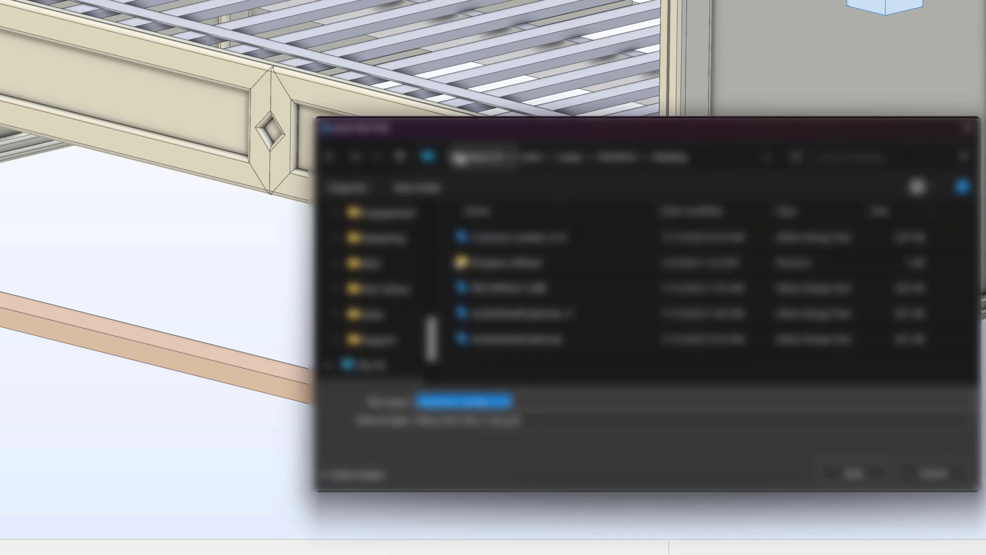
pyautogui.scroll(3, 406, 308)
pyautogui.scroll(3, 405, 304)
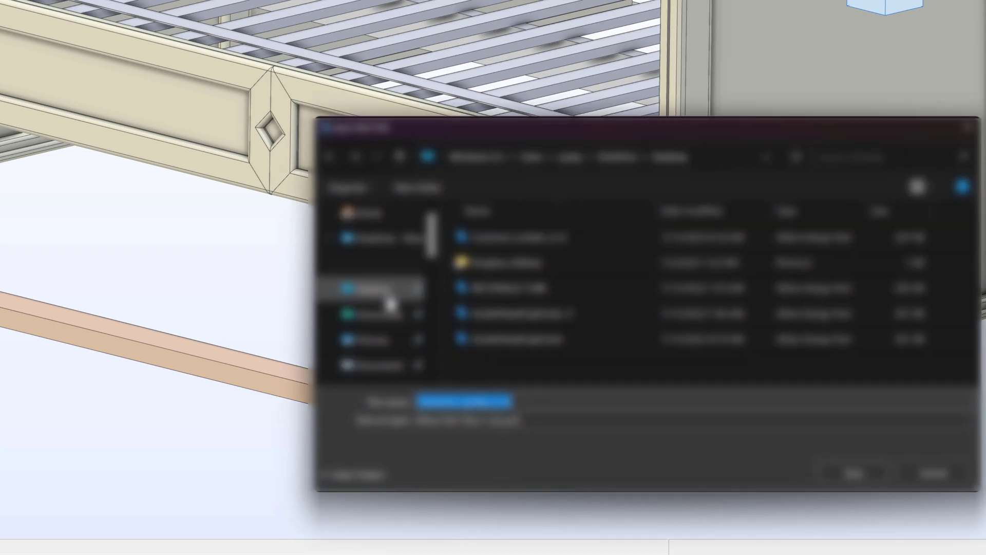
pyautogui.click(398, 298)
pyautogui.click(849, 471)
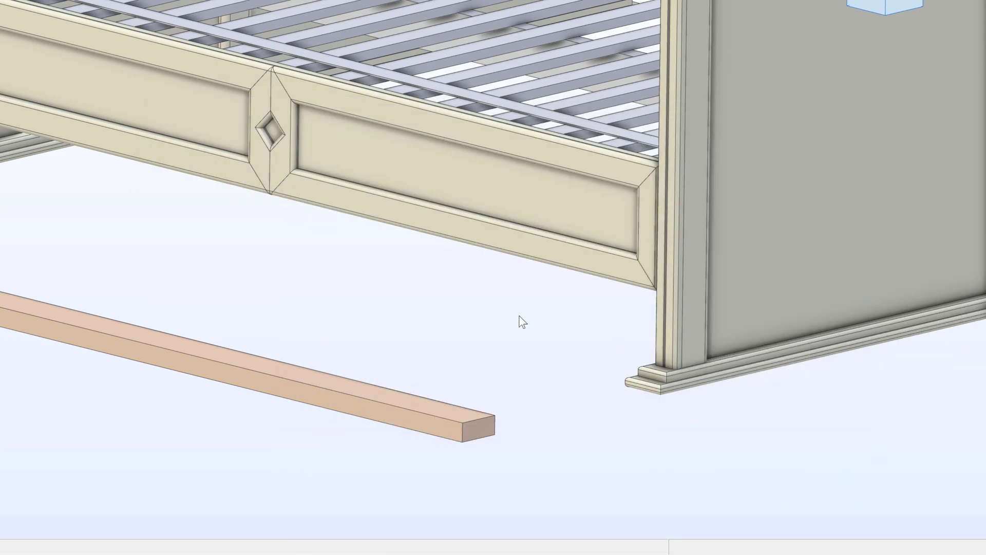
# - Pick the SocketHeadCapScrew from Toolbox Samples > Fastener and place it in the assembly
pyautogui.scroll(-4, 522, 320)
pyautogui.scroll(3, 331, 346)
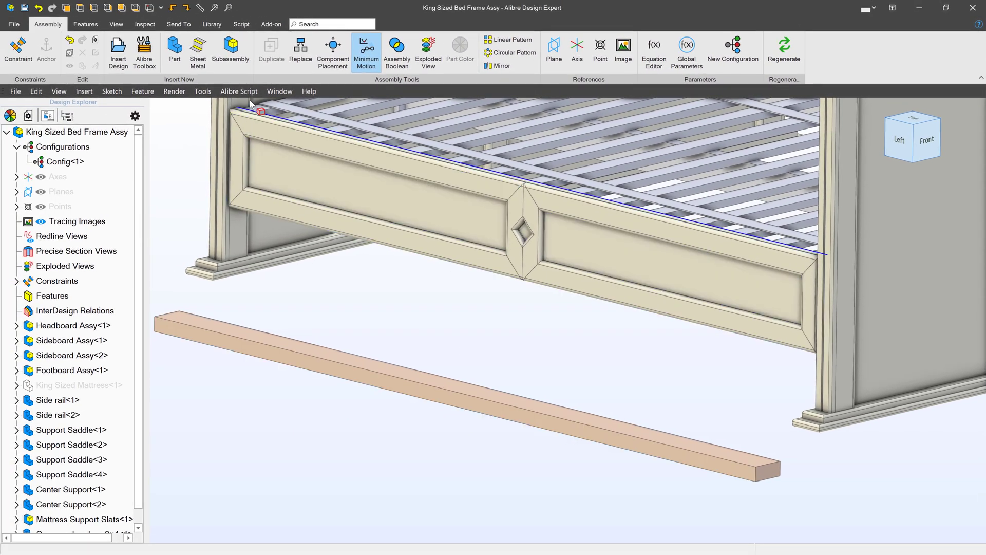
pyautogui.click(144, 48)
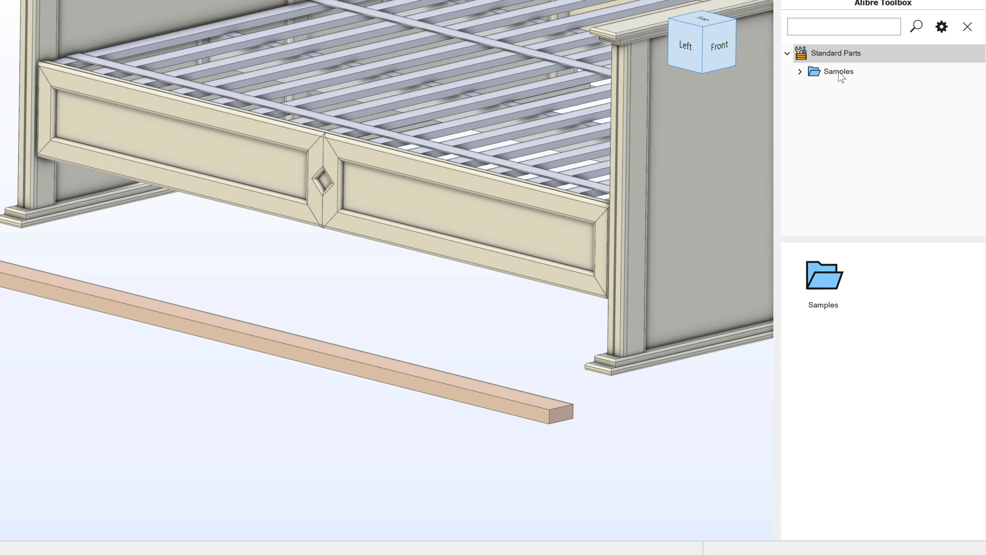
pyautogui.doubleClick(824, 276)
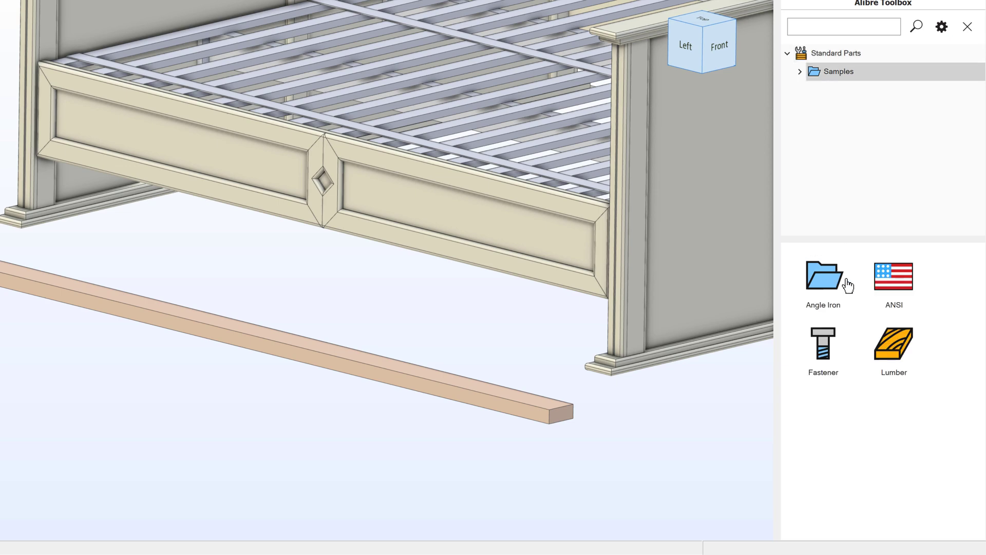
pyautogui.doubleClick(841, 331)
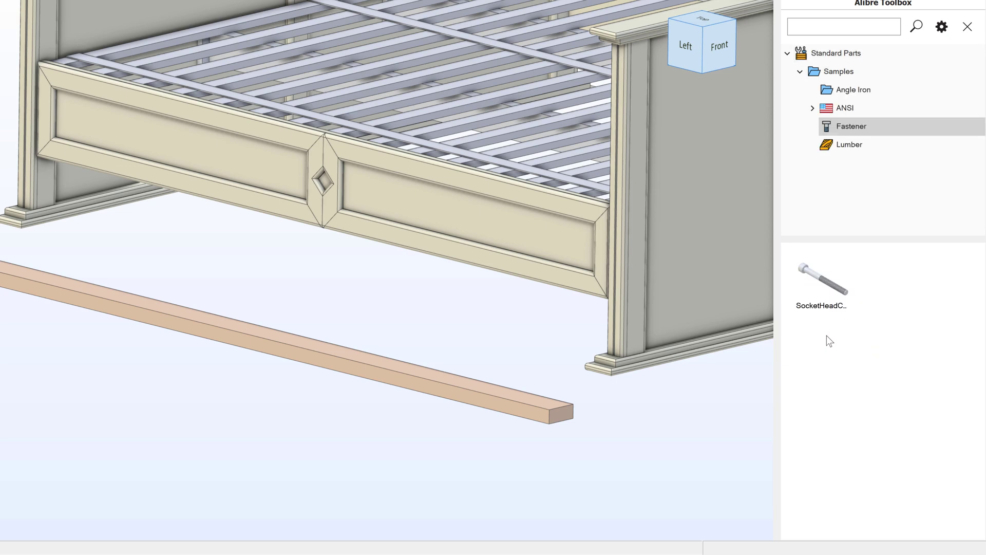
pyautogui.click(838, 289)
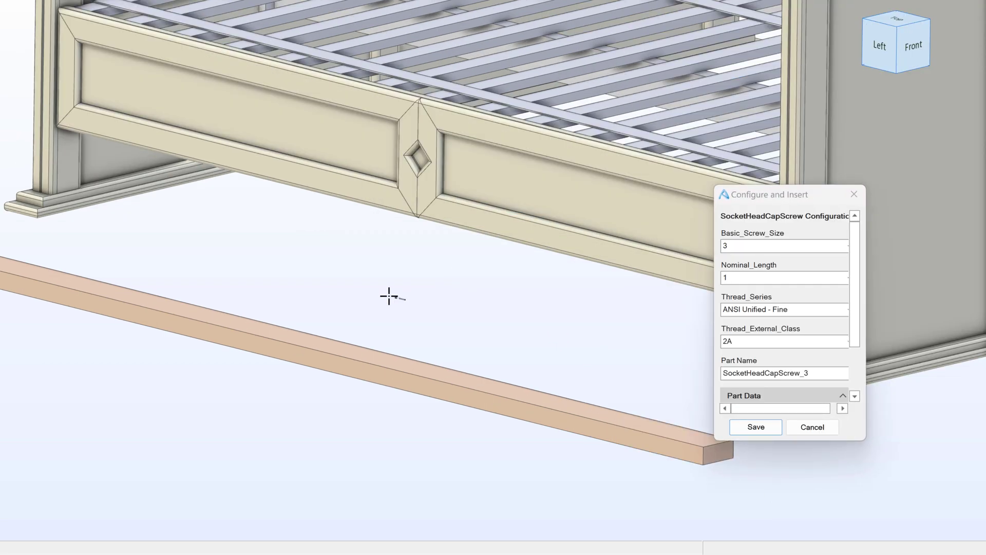
pyautogui.click(390, 293)
# - Configure the screw as size 6, length 2.25, thread class 3A, and start saving it
pyautogui.scroll(5, 390, 293)
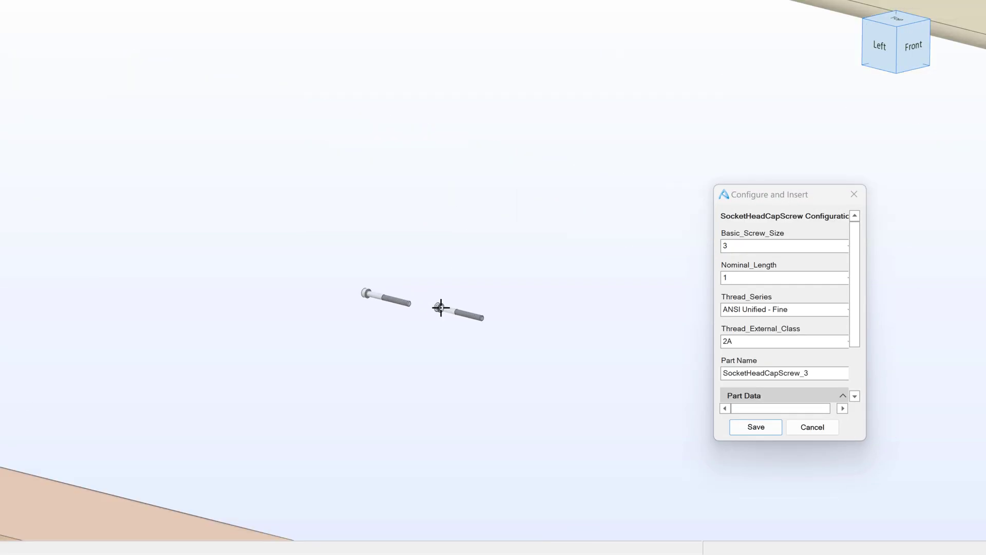
pyautogui.click(741, 248)
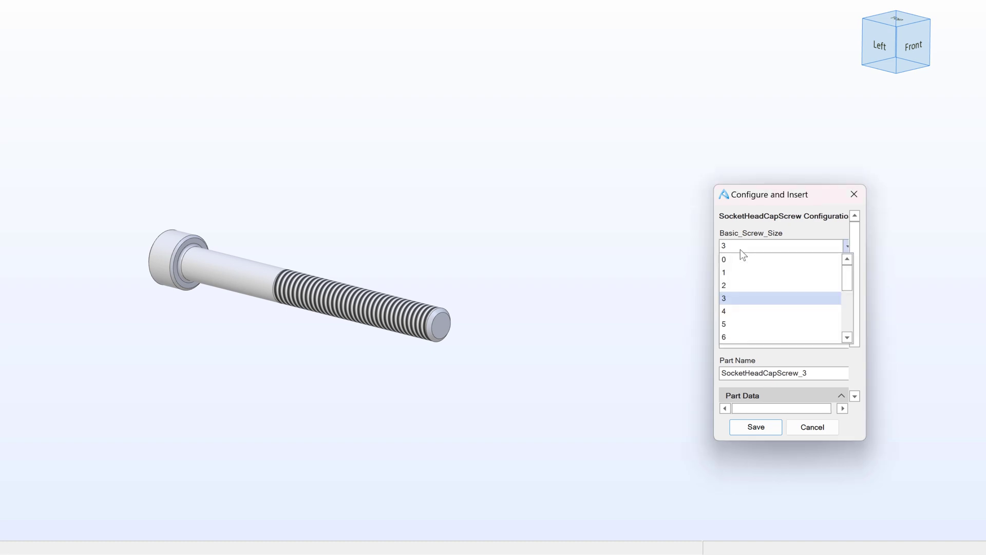
pyautogui.click(735, 337)
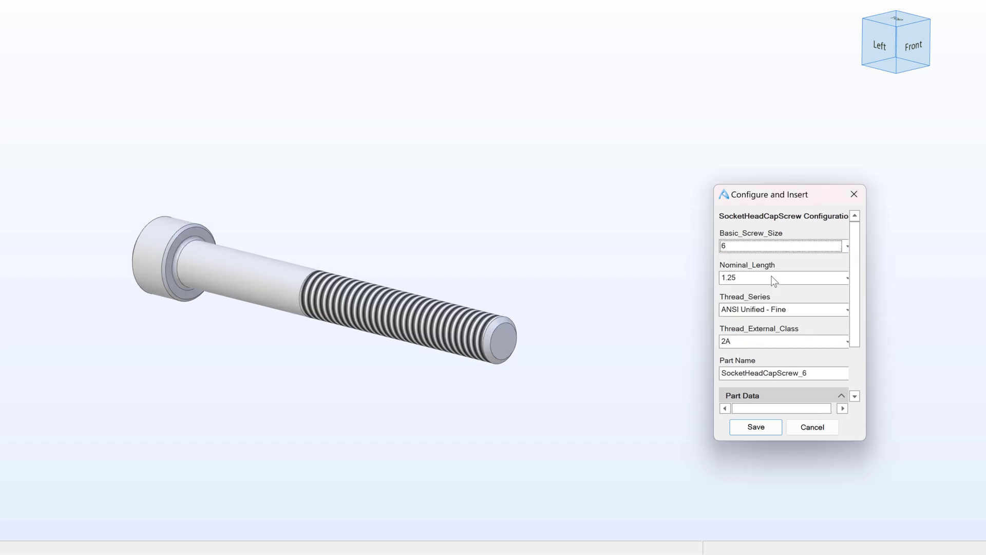
pyautogui.click(757, 278)
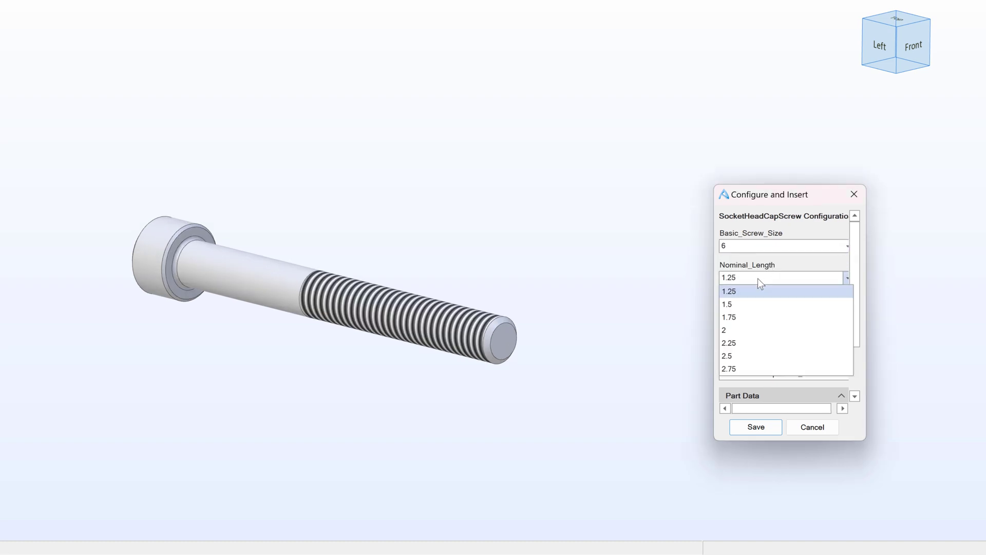
pyautogui.click(750, 340)
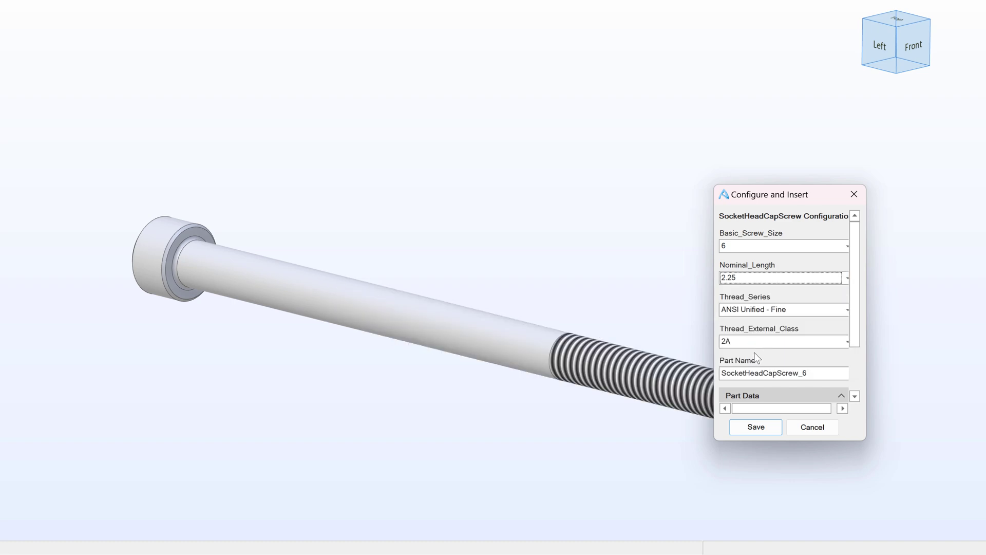
pyautogui.click(787, 346)
pyautogui.click(767, 362)
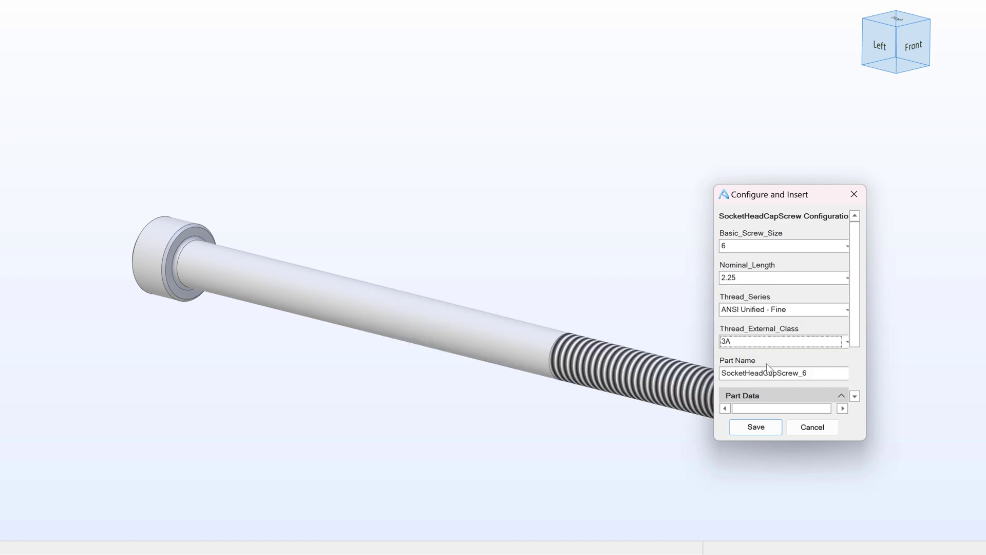
pyautogui.click(761, 395)
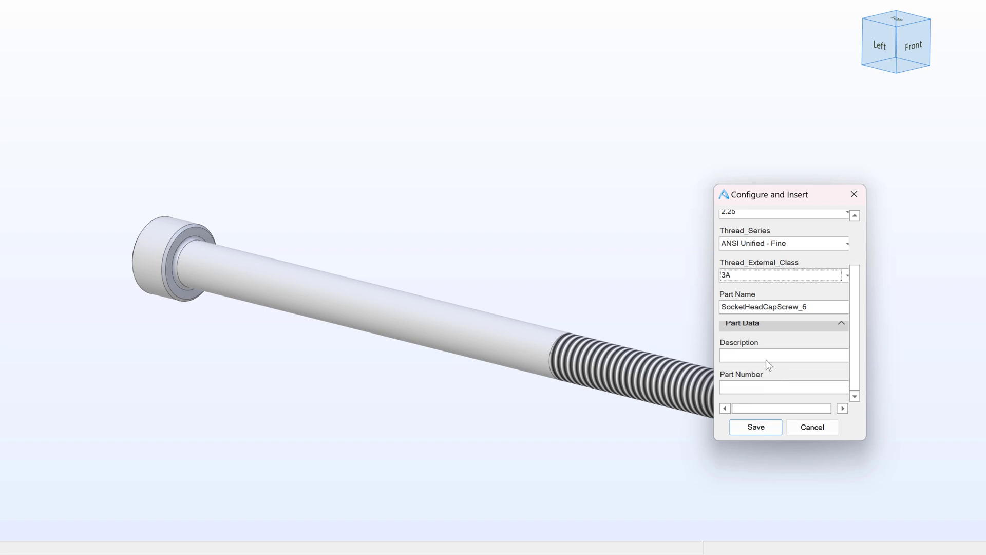
pyautogui.click(731, 390)
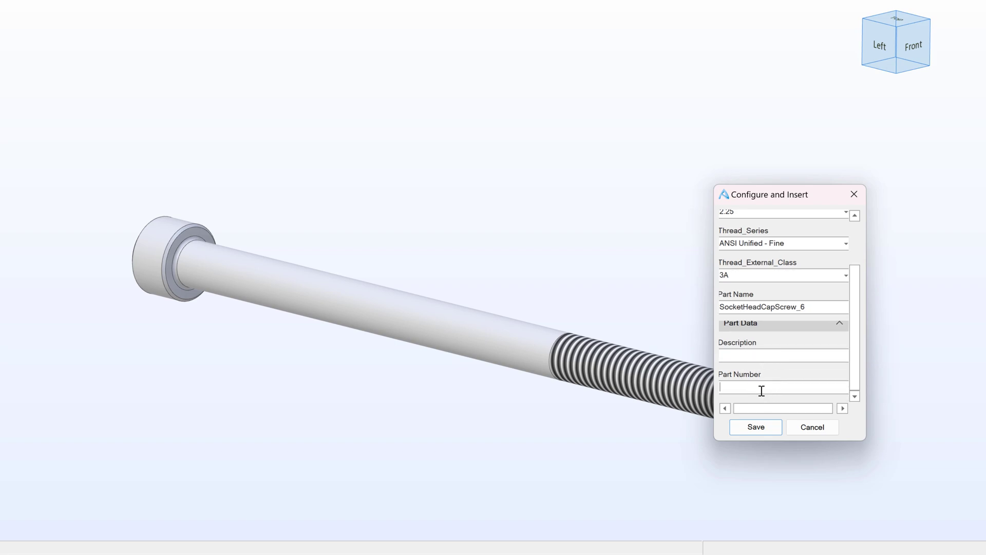
pyautogui.click(756, 426)
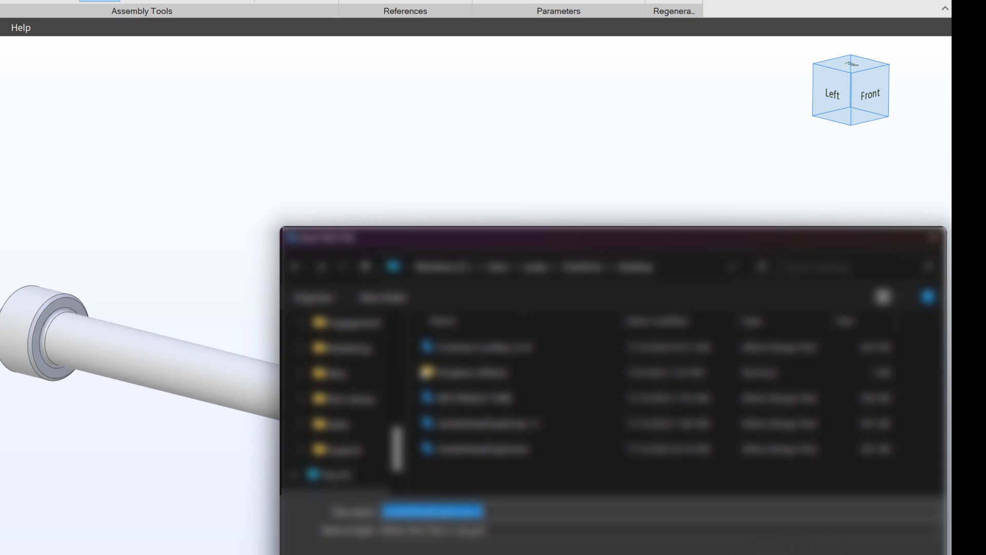
# - Close the screw's save window and move to a blank Excel workbook, Book1
pyautogui.press('Return')
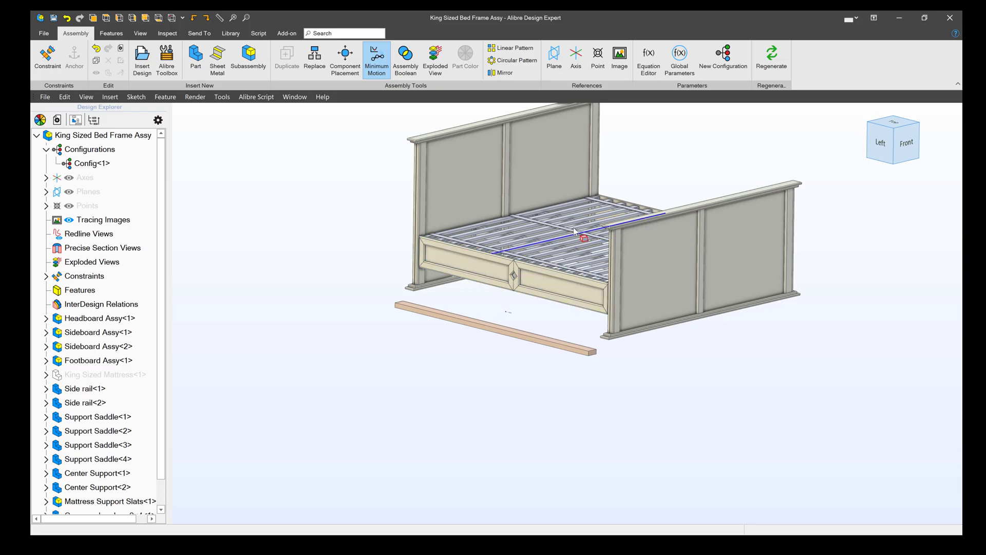
pyautogui.scroll(3, 498, 290)
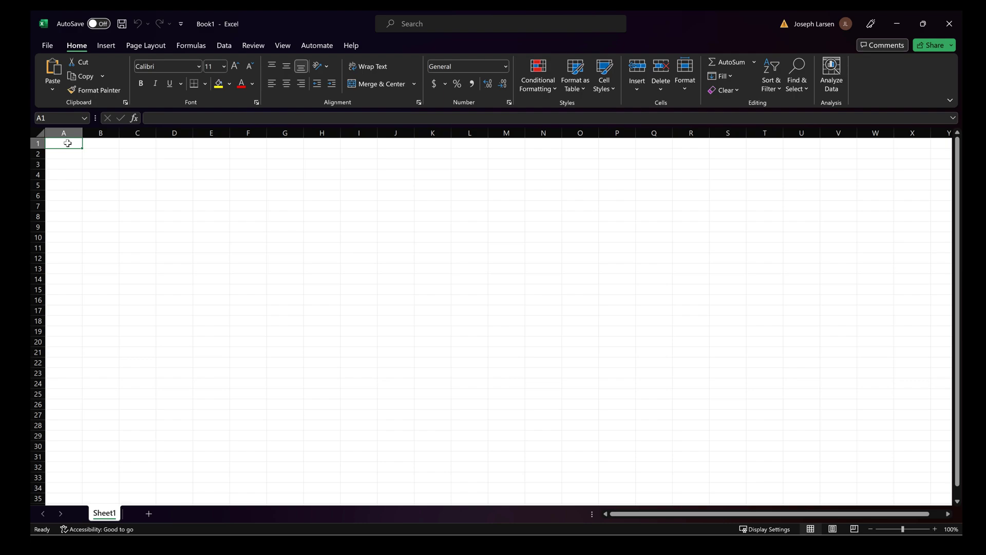
# - Enter headings Height, Width, Length and Root_Radius in A1:D1, widening column D
pyautogui.write('Height')
pyautogui.press('Tab')
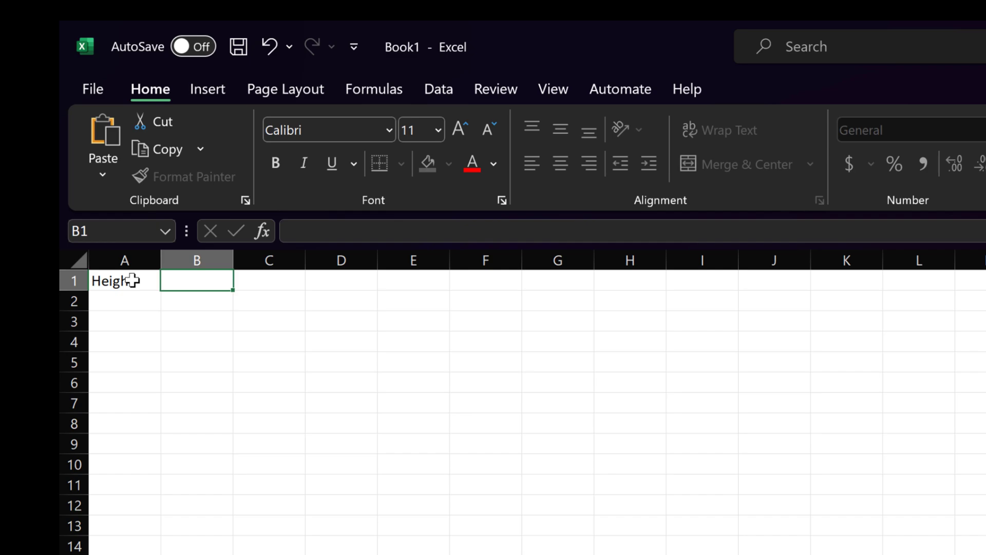
pyautogui.write('Width')
pyautogui.press('Tab')
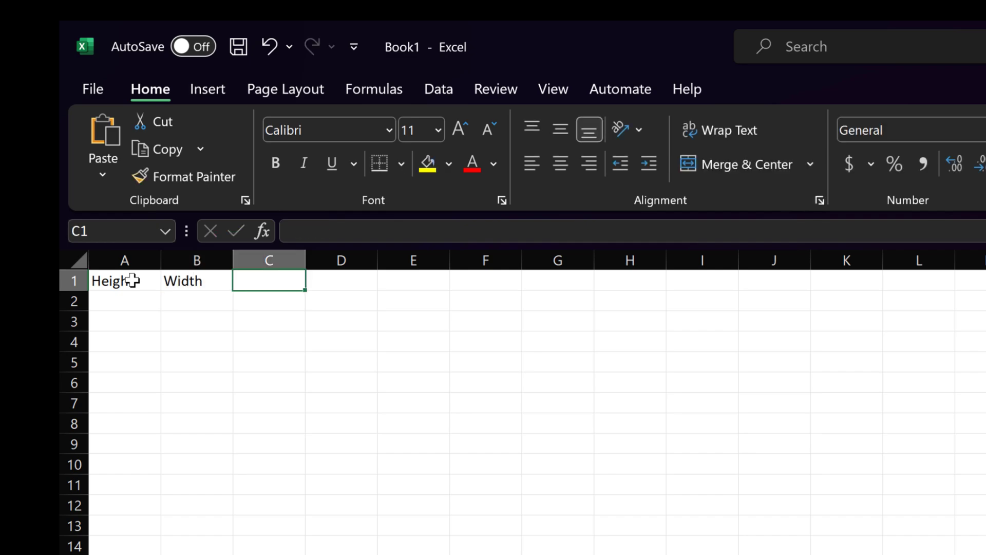
pyautogui.write('Length')
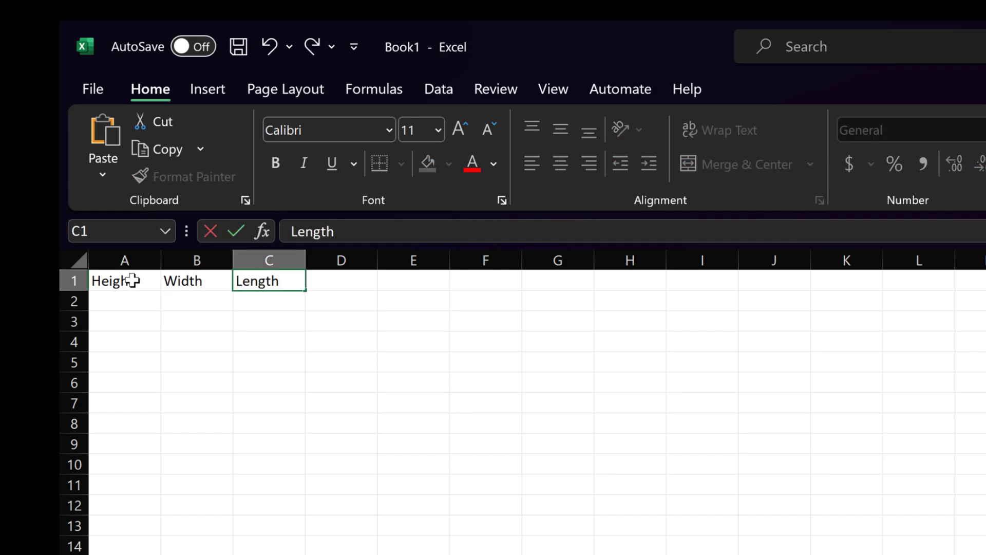
pyautogui.press('Tab')
pyautogui.write('Roo')
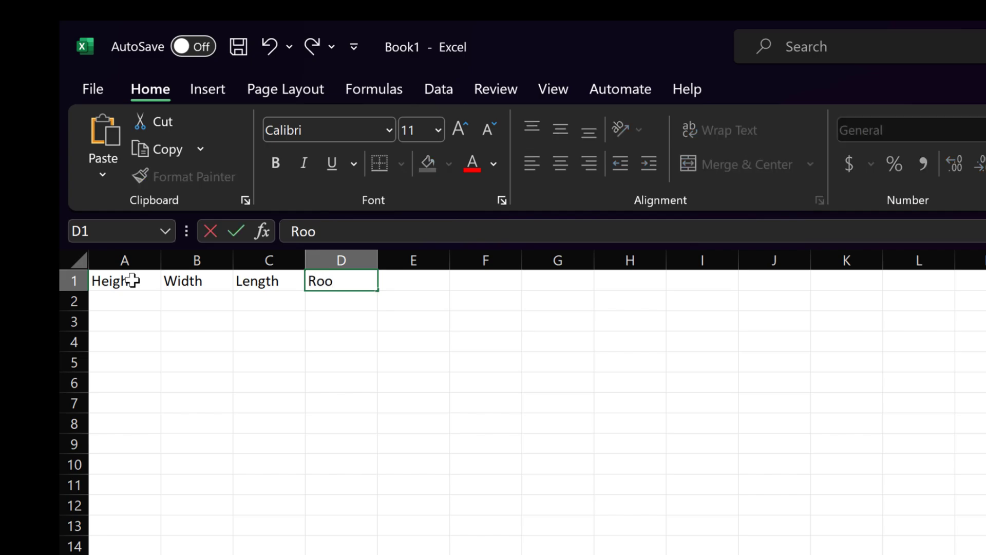
pyautogui.write('t Radius')
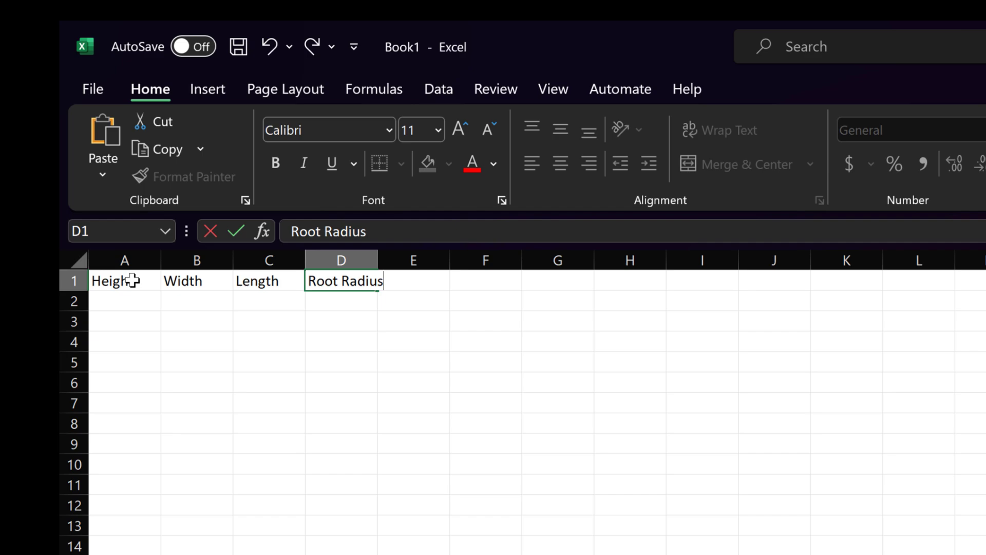
pyautogui.click(325, 231)
pyautogui.press('BackSpace')
pyautogui.write('_')
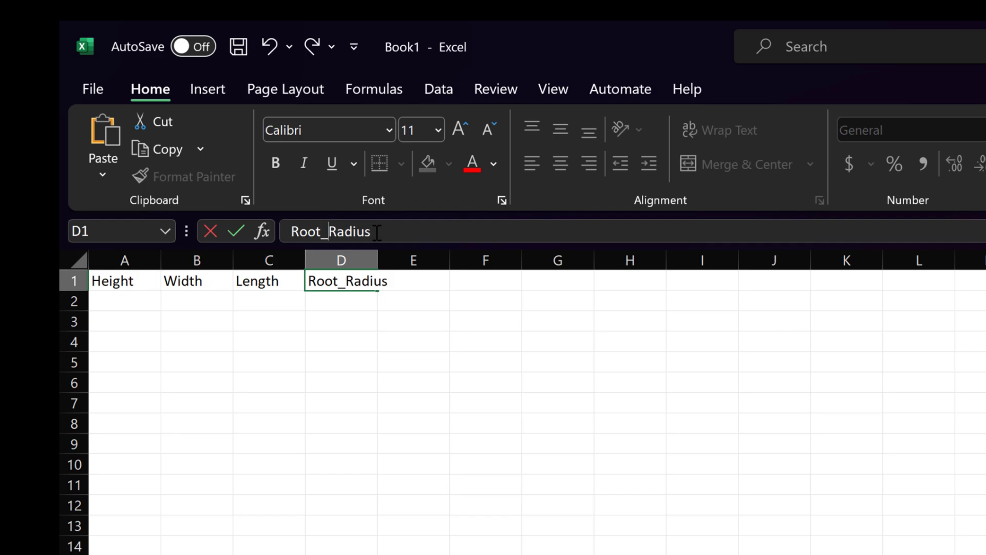
pyautogui.press('Return')
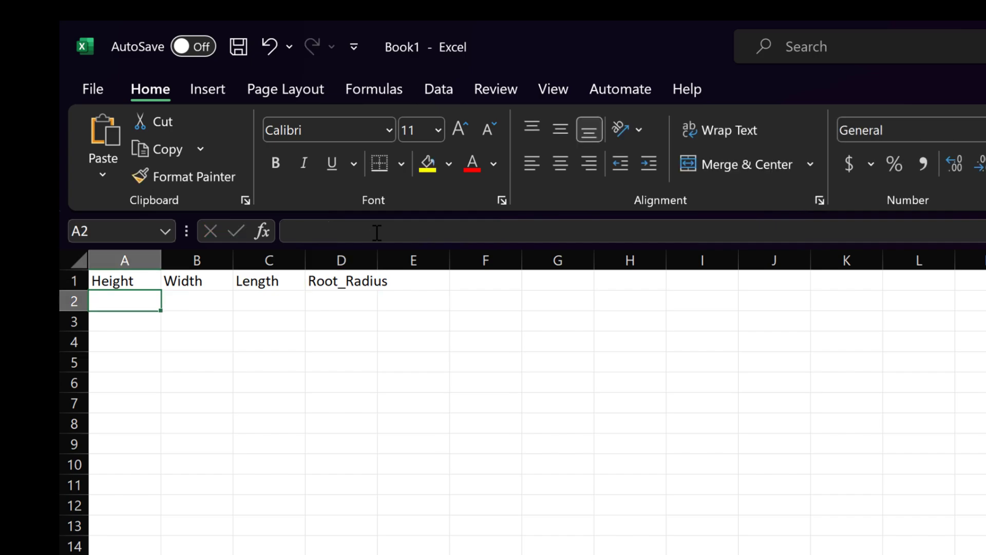
pyautogui.moveTo(380, 261); pyautogui.dragTo(403, 261)
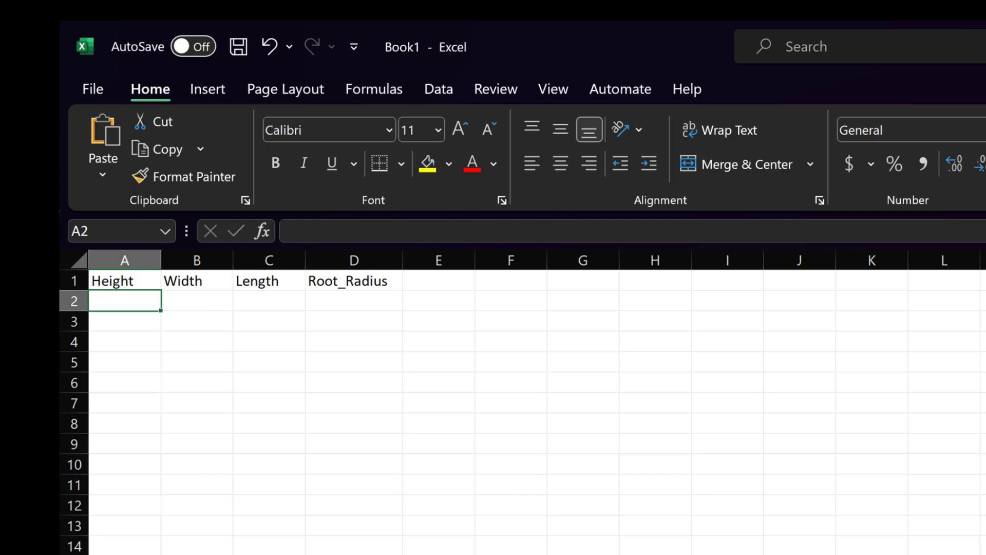
# - Fill row 2 with 125, 75, 100, 3, and add the Thickness heading with 7
pyautogui.write('125')
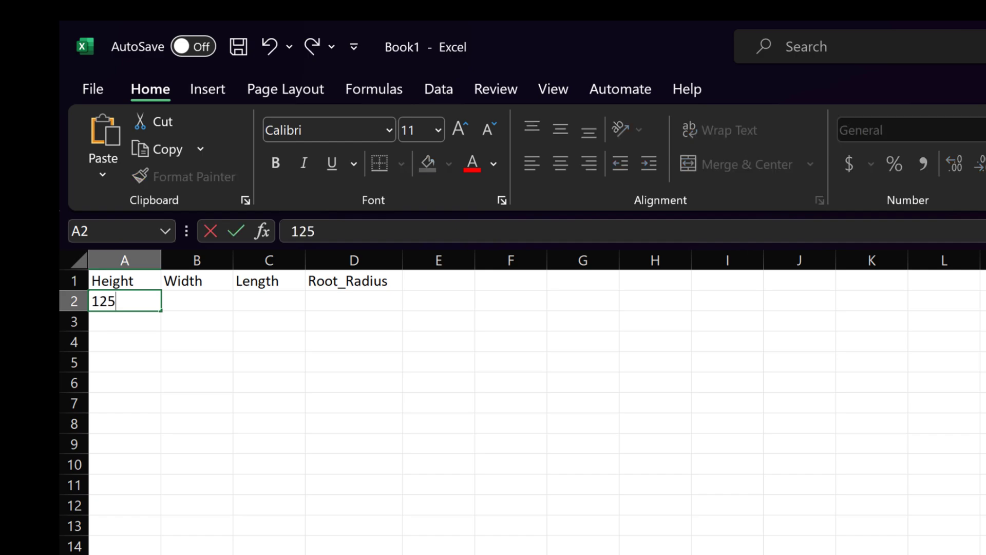
pyautogui.press('Tab')
pyautogui.write('75')
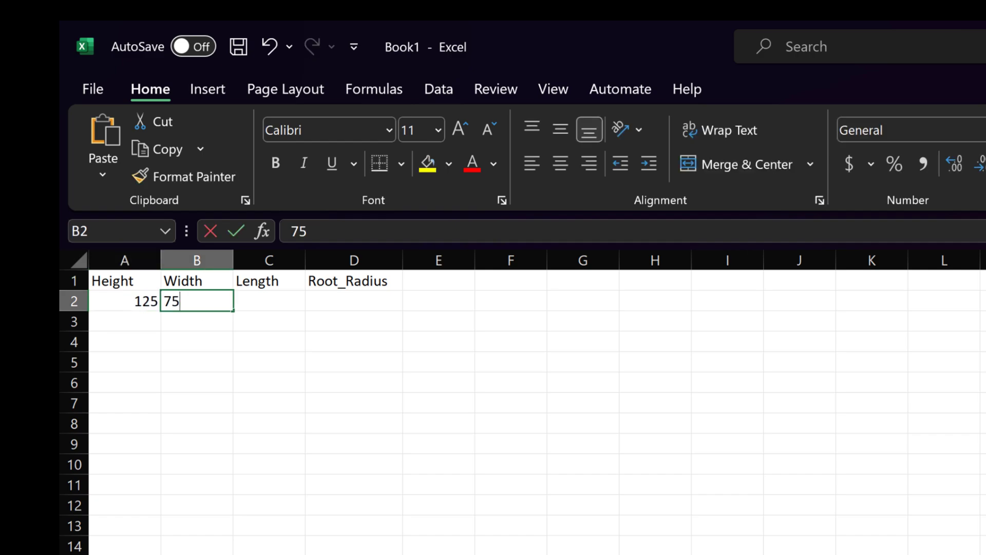
pyautogui.press('Tab')
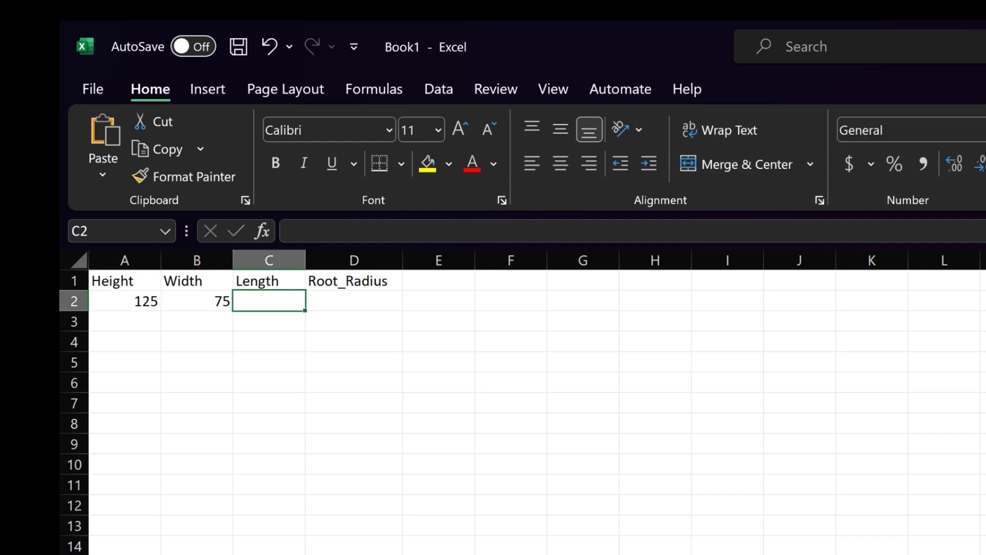
pyautogui.write('100')
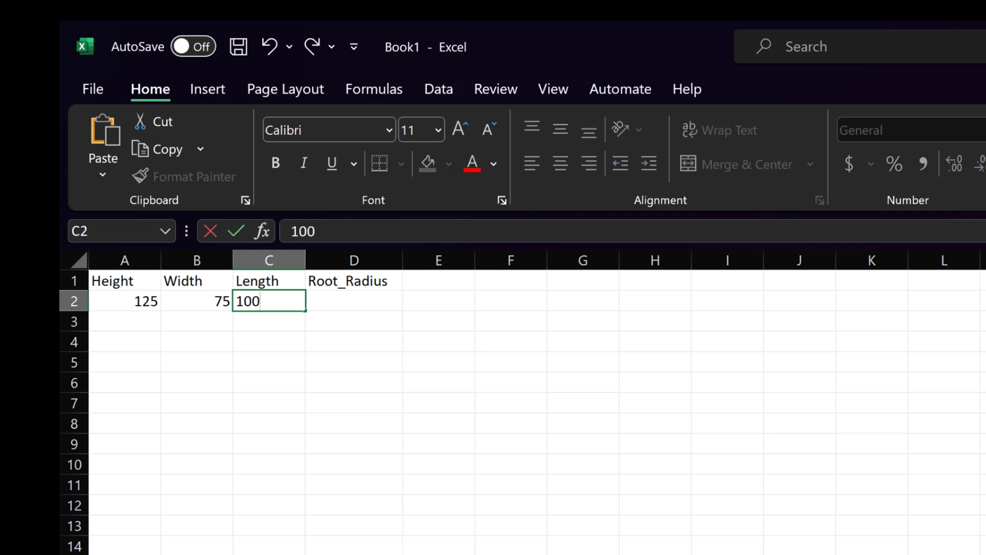
pyautogui.press('Tab')
pyautogui.write('3')
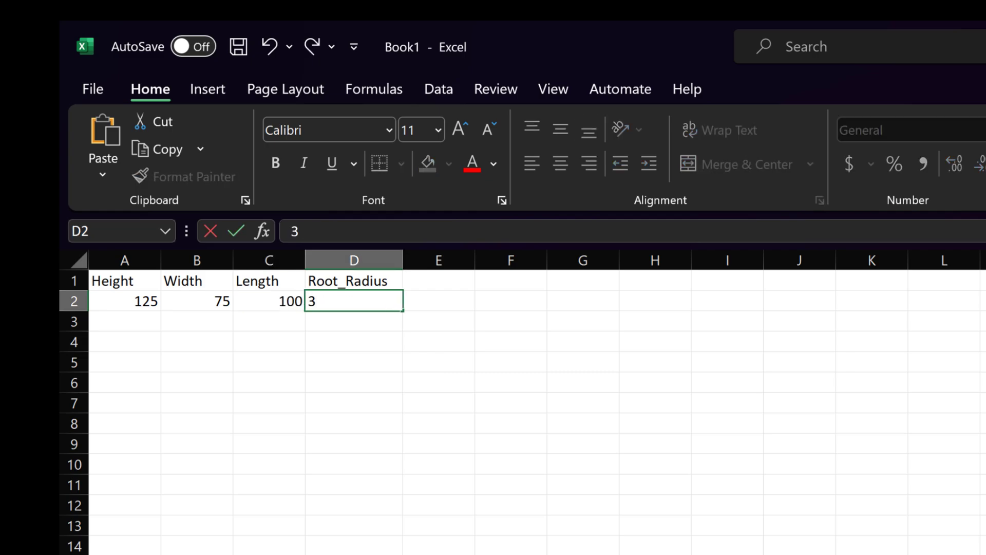
pyautogui.click(440, 278)
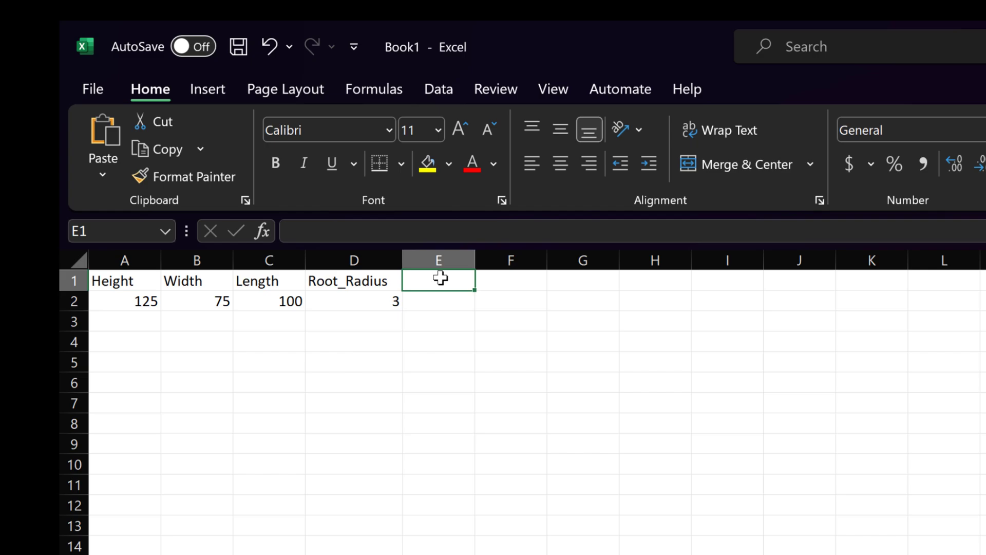
pyautogui.write('Thickness')
pyautogui.press('Tab')
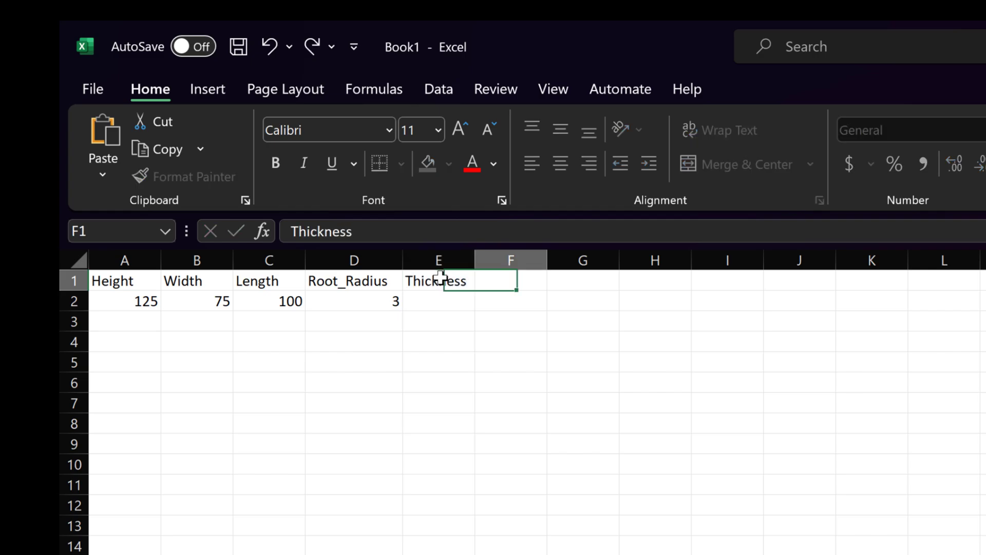
pyautogui.press('Down')
pyautogui.press('Left')
pyautogui.write('7')
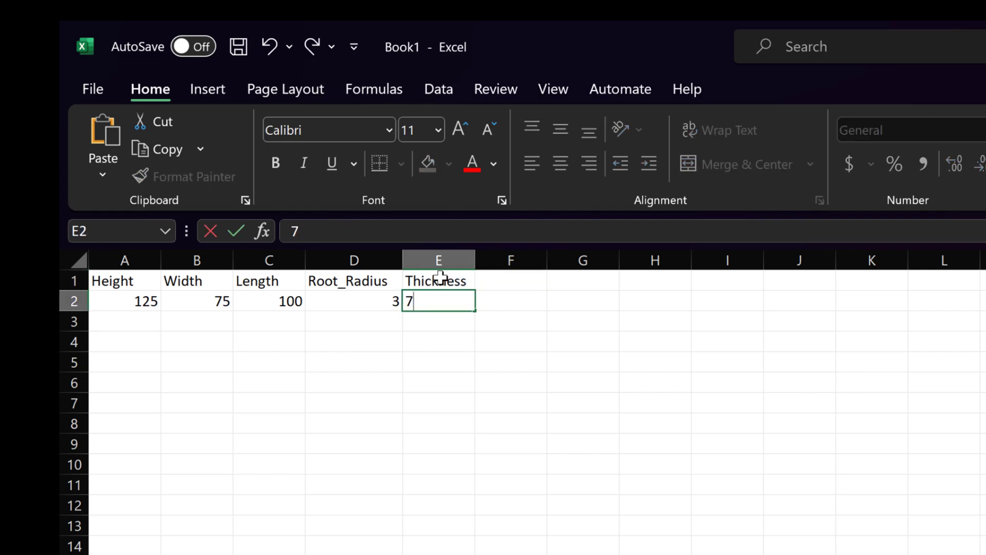
pyautogui.press('Return')
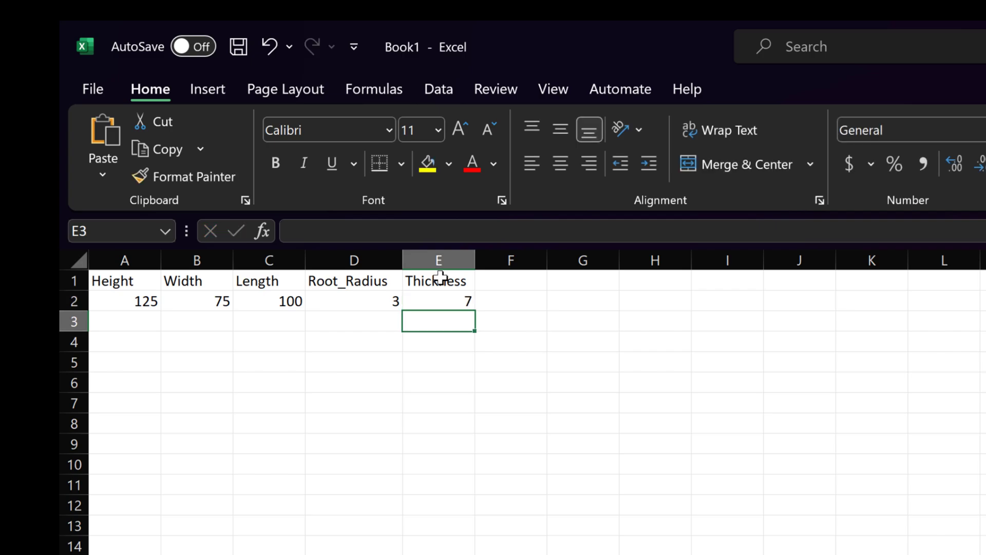
pyautogui.press('Left')
pyautogui.press('Left')
pyautogui.press('Left')
pyautogui.press('Left')
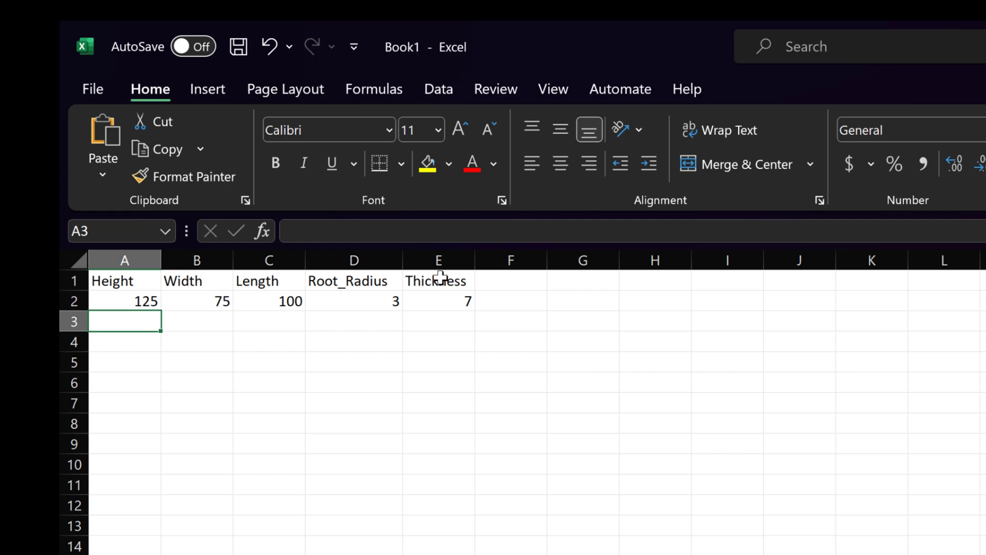
# - Enter 125, 75, 100, 3 and 8 across row 3
pyautogui.write('125')
pyautogui.press('Tab')
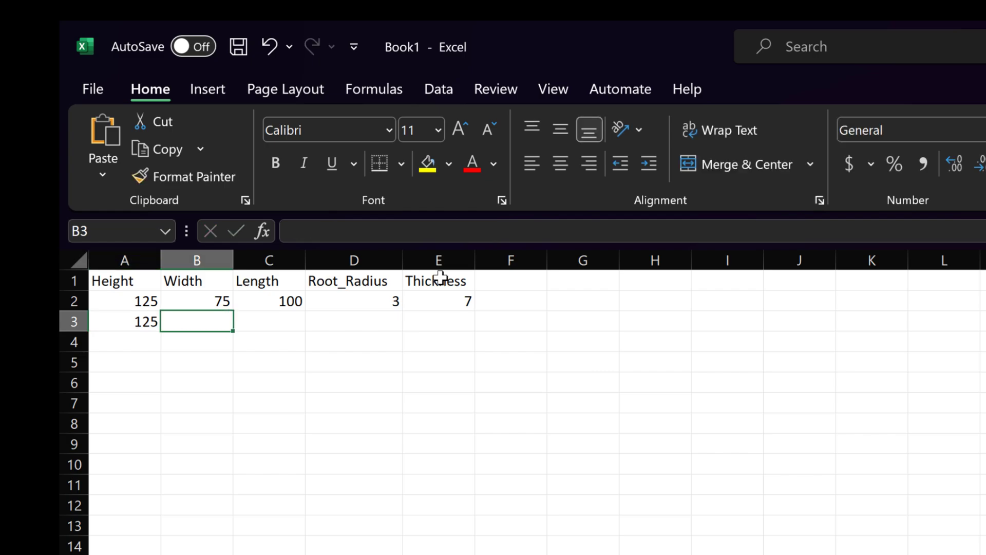
pyautogui.write('75')
pyautogui.press('Tab')
pyautogui.write('100')
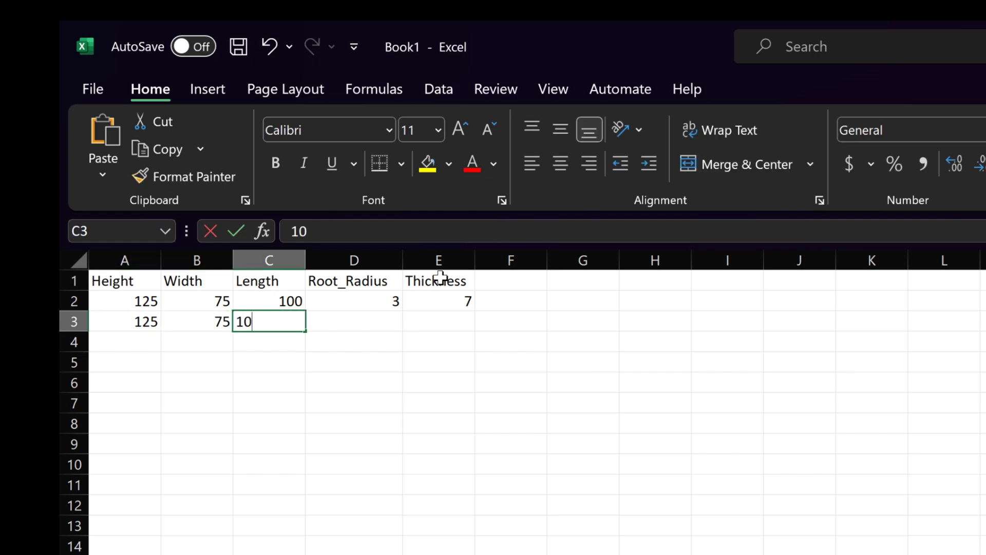
pyautogui.press('Tab')
pyautogui.write('3')
pyautogui.press('Tab')
pyautogui.write('8')
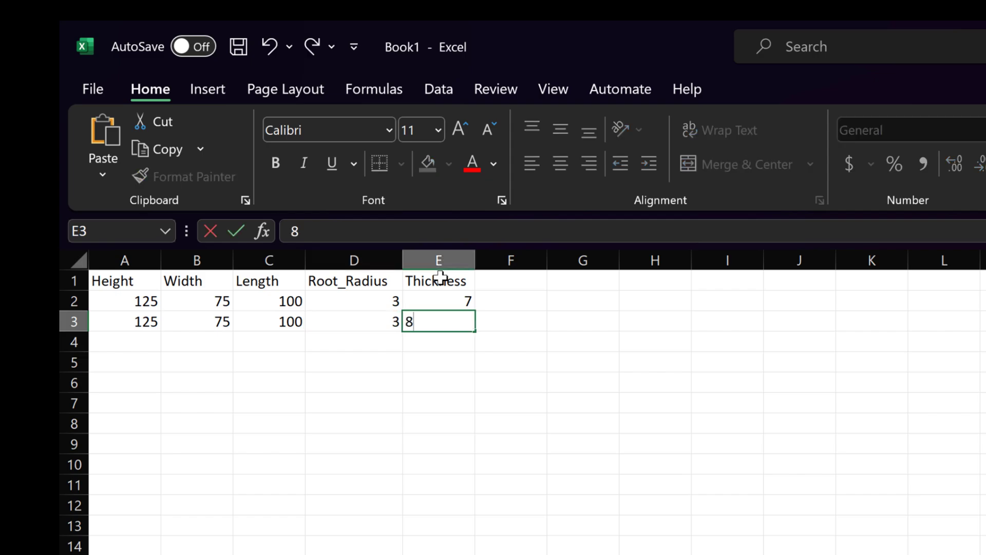
pyautogui.press('Return')
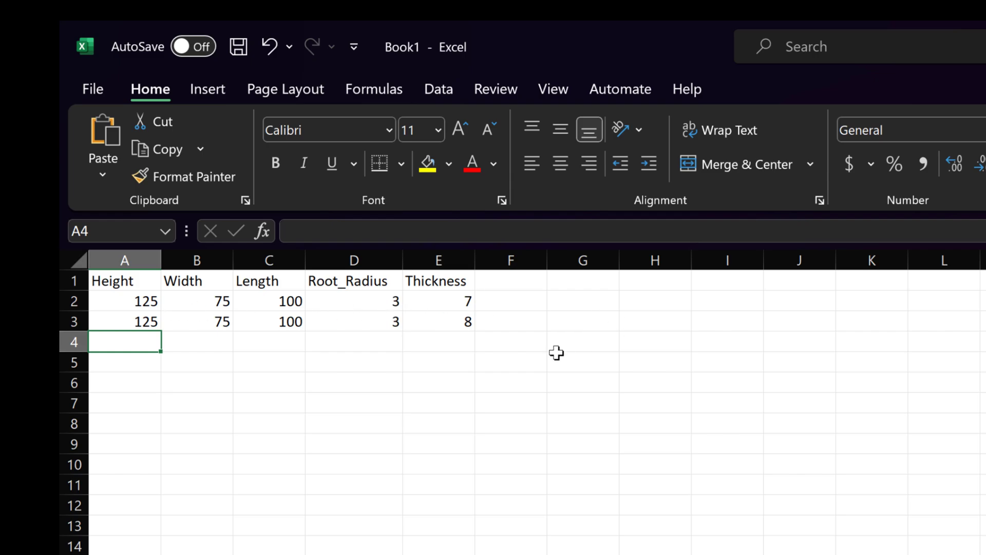
# - Select the data rows 2 to 4, then return to cell A4
pyautogui.moveTo(145, 304); pyautogui.dragTo(441, 294)
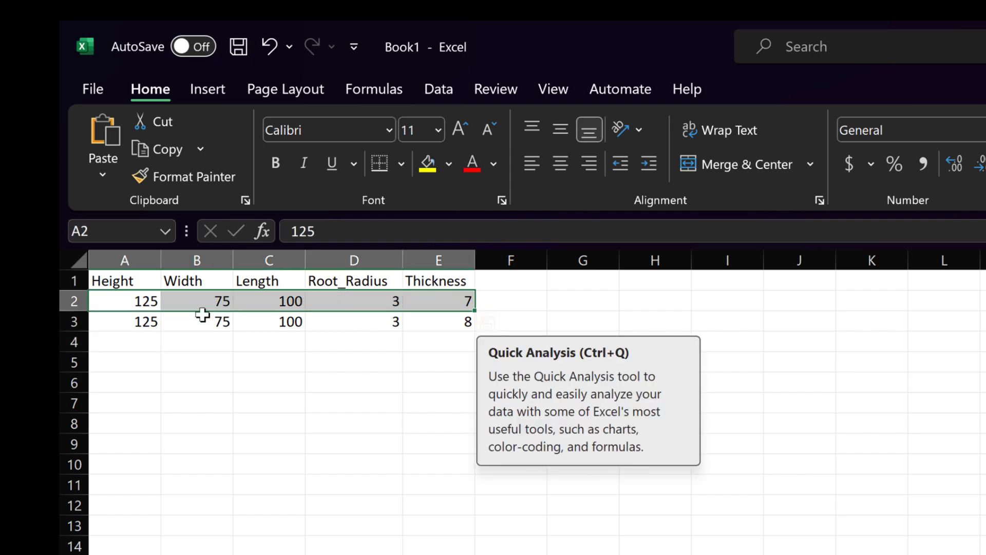
pyautogui.moveTo(123, 321); pyautogui.dragTo(445, 322)
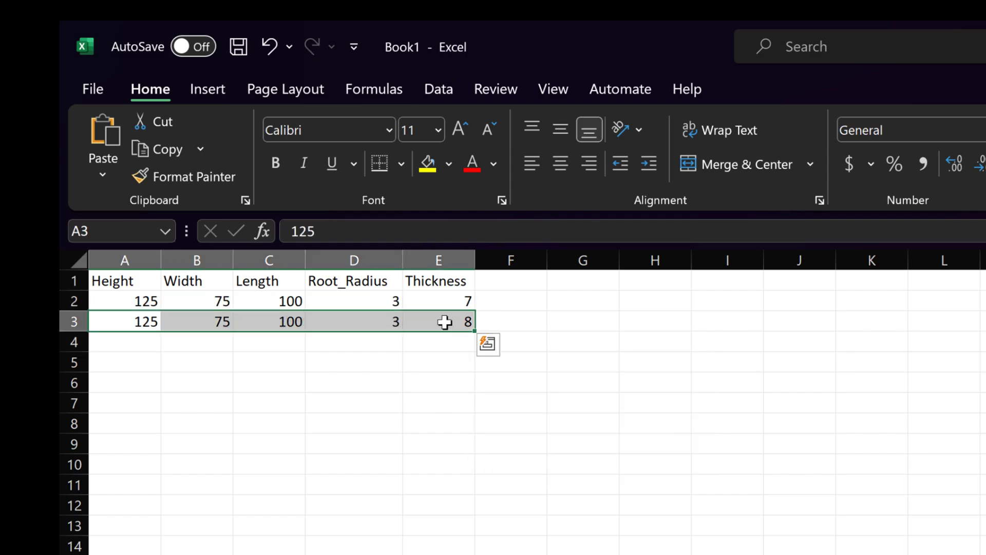
pyautogui.moveTo(99, 345); pyautogui.dragTo(454, 348)
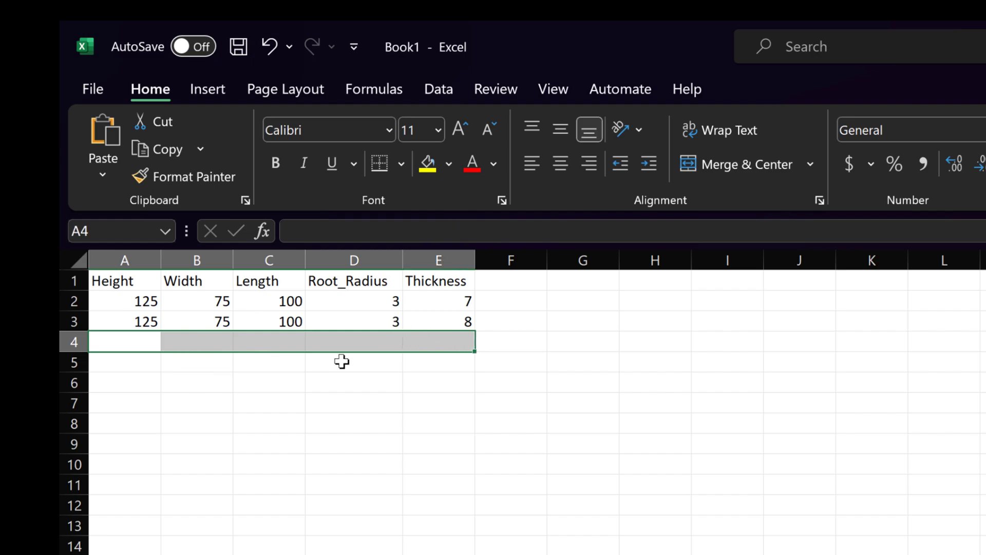
pyautogui.click(125, 342)
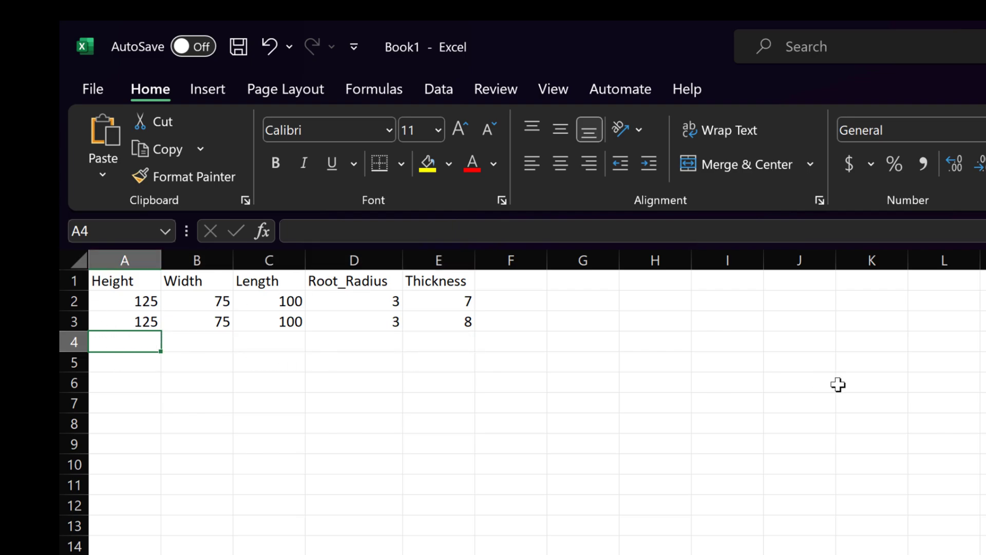
# - Fill rows 4–18 with more angle sizes, e.g. 125×75×9, 125×75×10, 45×30×4, 50×32×4
pyautogui.write('125\t75\t100\t3\t9 125\t75\t100\t3\t10 45\t3')
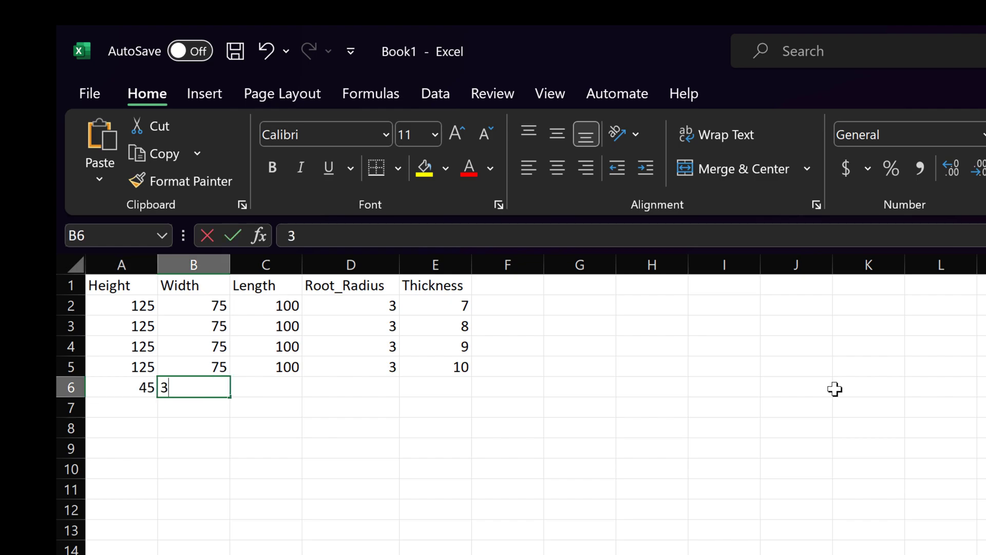
pyautogui.write('0\t100\t2\t4 50\t32\t100\t2\t4 56\t36\t100\t3\t')
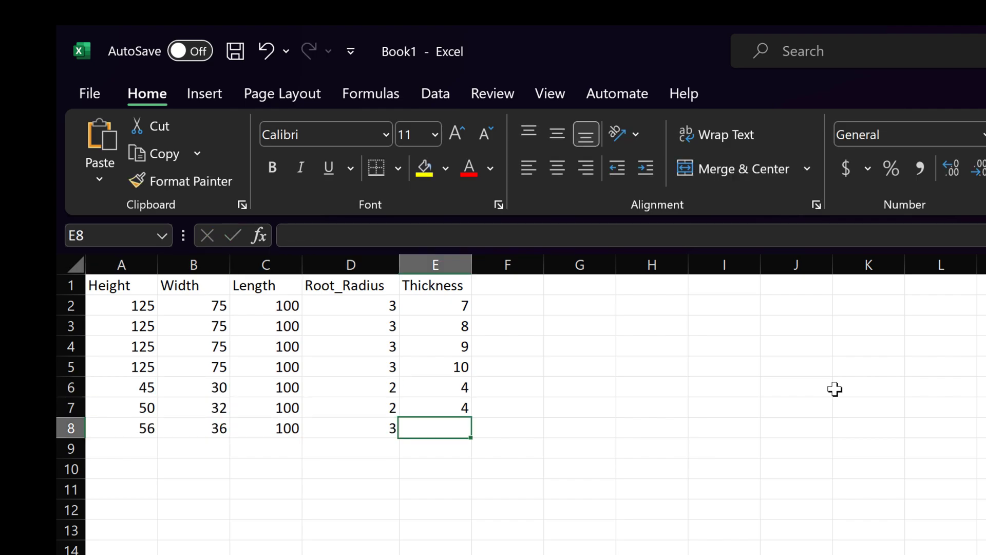
pyautogui.write('4 63\t10\t100\t3\t5 63\t40\t100\t3\t6 7')
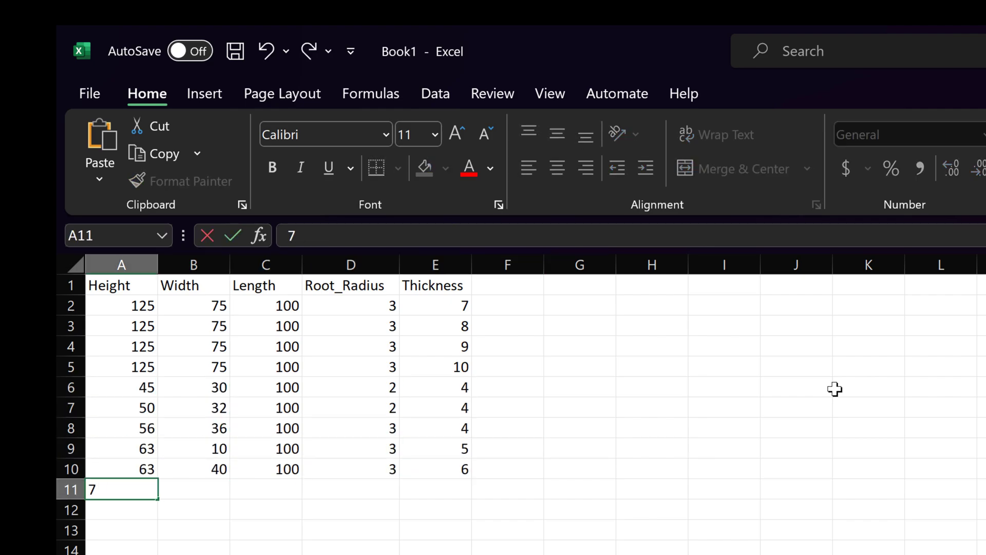
pyautogui.write('5\t50\t100\t3\t6 75\t50\t100\t3\t8 90\t56\t100\t3\t6 90\t56\t100\t3\t8 100\t63\t100\t')
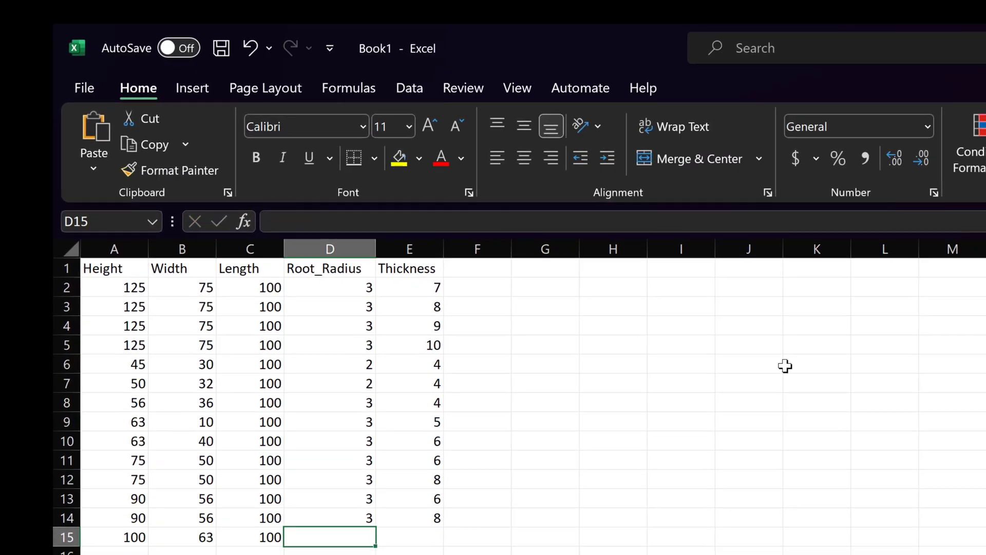
pyautogui.write('3\t6 100\t63\t100\t3\t8 100\t63\t100\t3\t10 100\t80\t100\t3\t6')
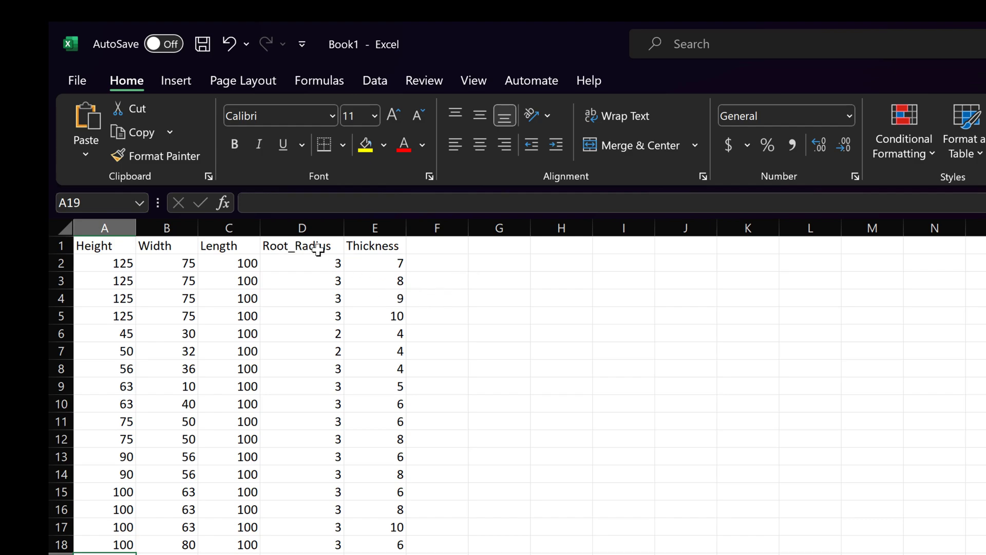
pyautogui.moveTo(126, 263); pyautogui.dragTo(387, 546)
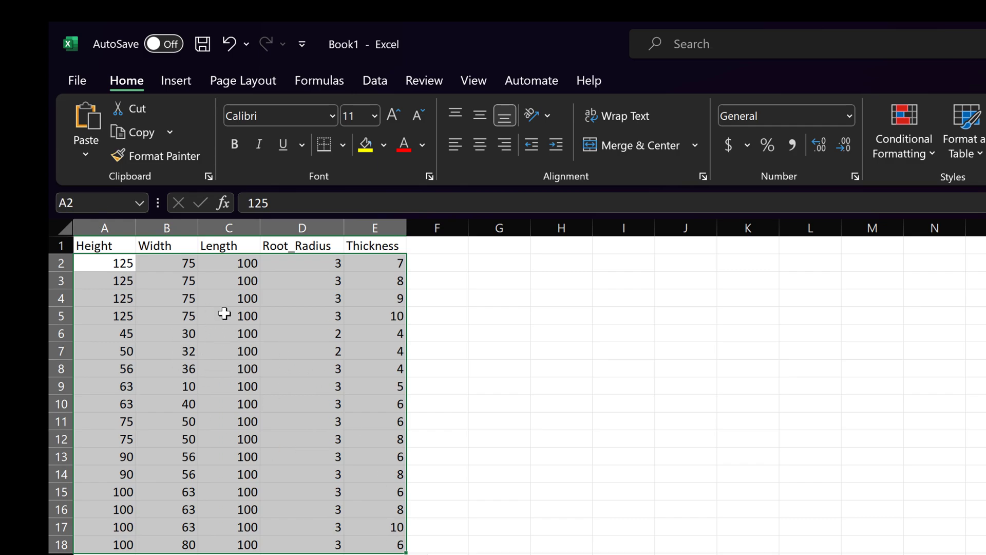
pyautogui.click(536, 381)
pyautogui.write('.')
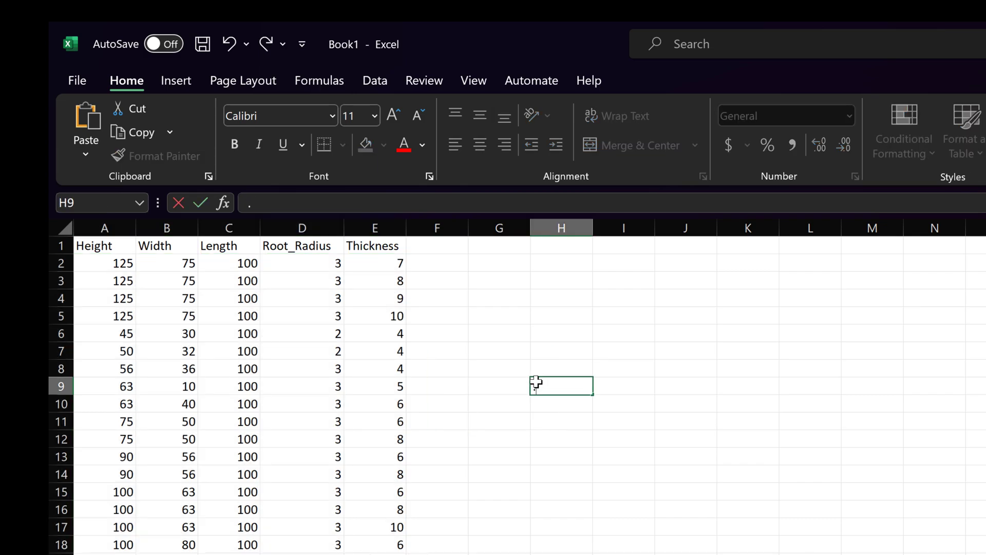
pyautogui.moveTo(748, 509); pyautogui.dragTo(503, 332)
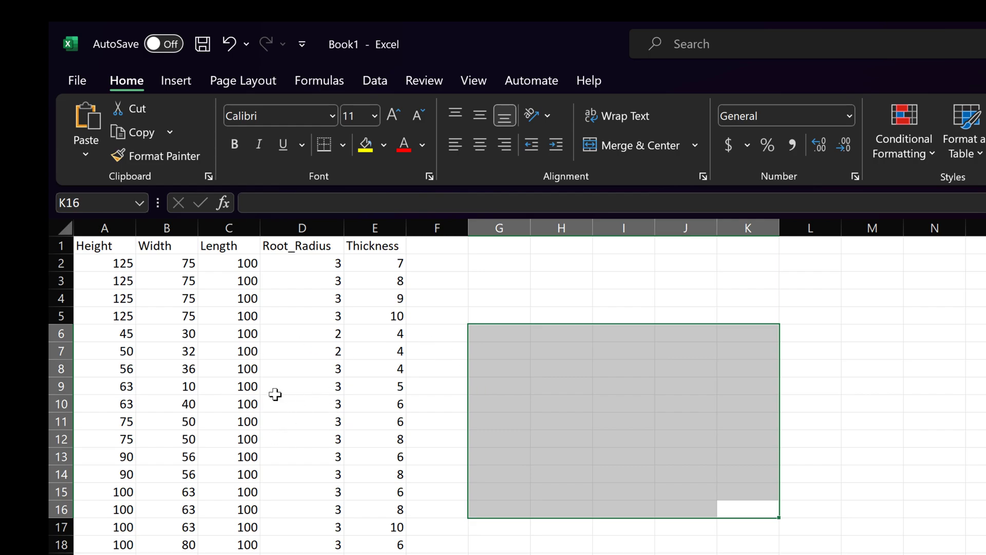
pyautogui.click(302, 554)
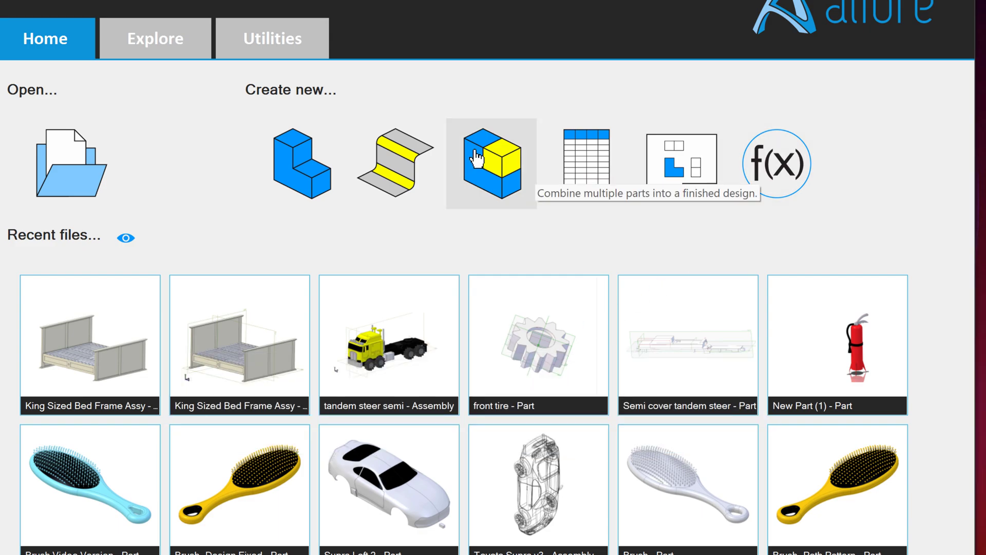
# - Load the Angle Iron Excel file via Add Part from Spreadsheet with Millimeters display units
pyautogui.click(296, 38)
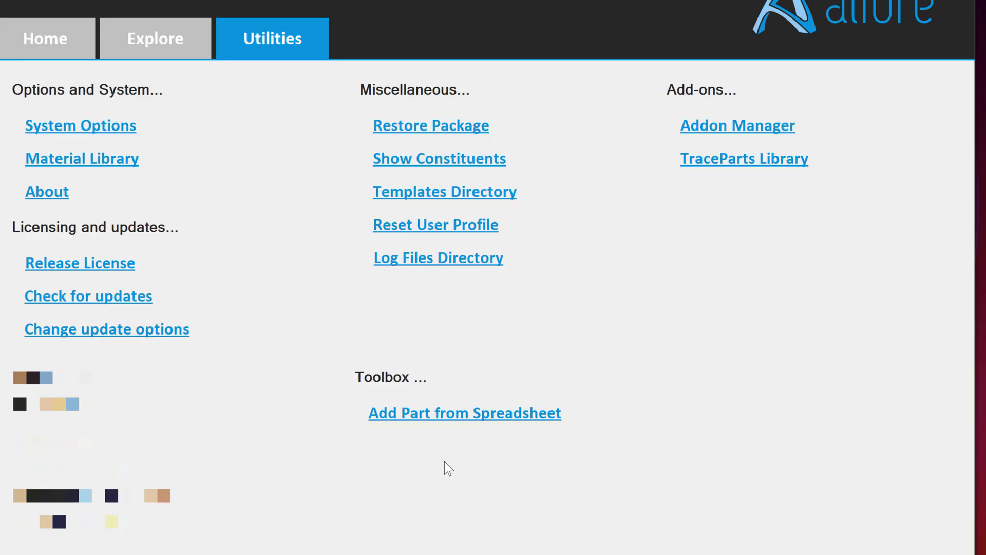
pyautogui.click(373, 430)
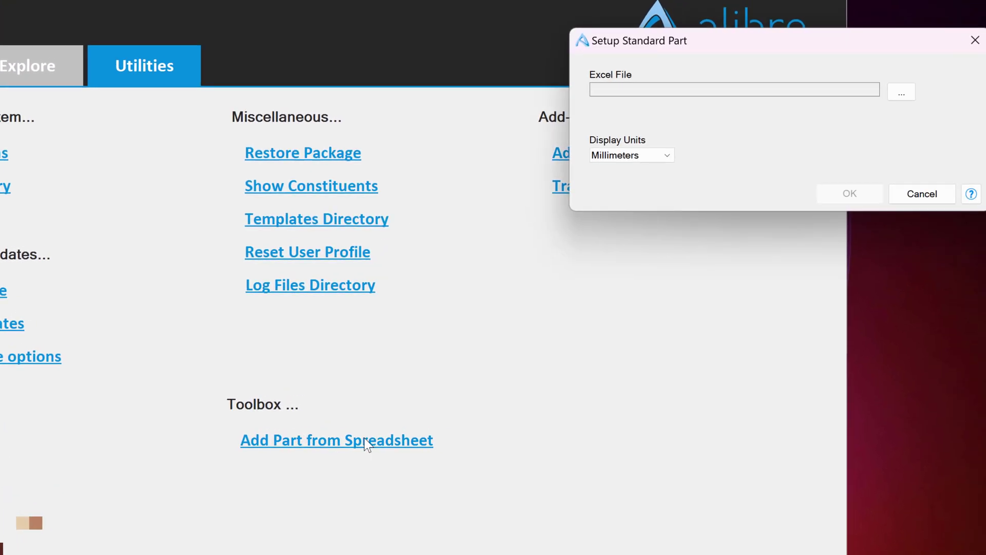
pyautogui.click(901, 92)
pyautogui.doubleClick(574, 187)
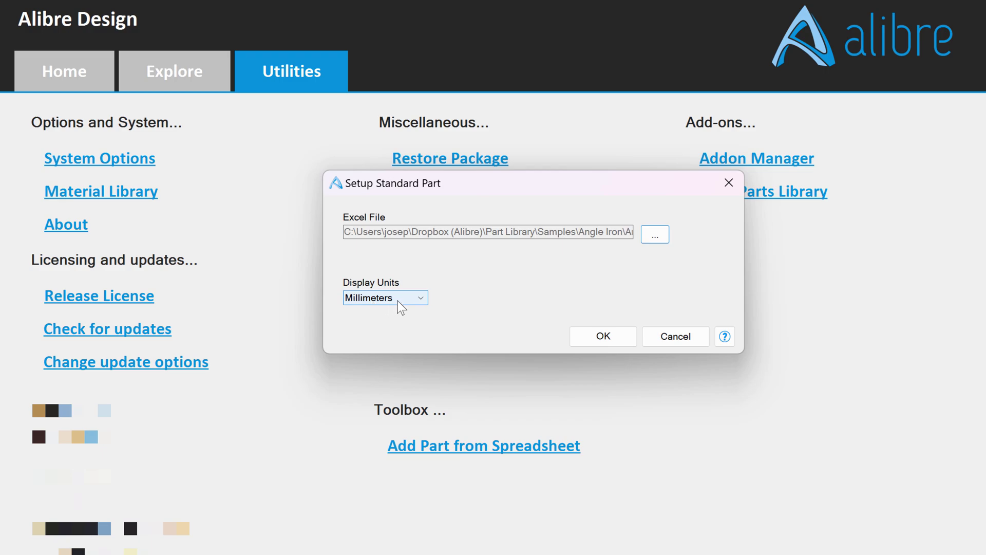
pyautogui.click(420, 297)
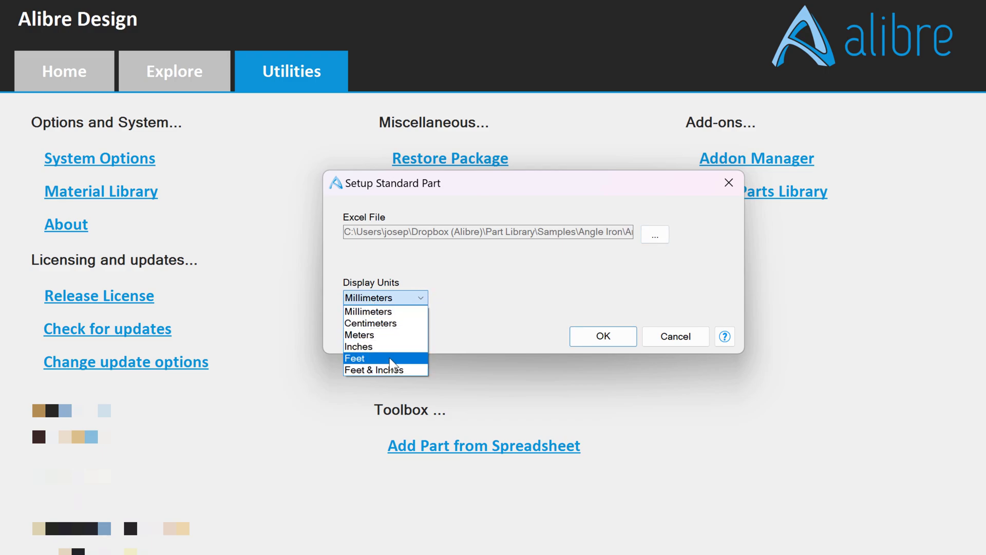
pyautogui.click(392, 313)
pyautogui.click(595, 333)
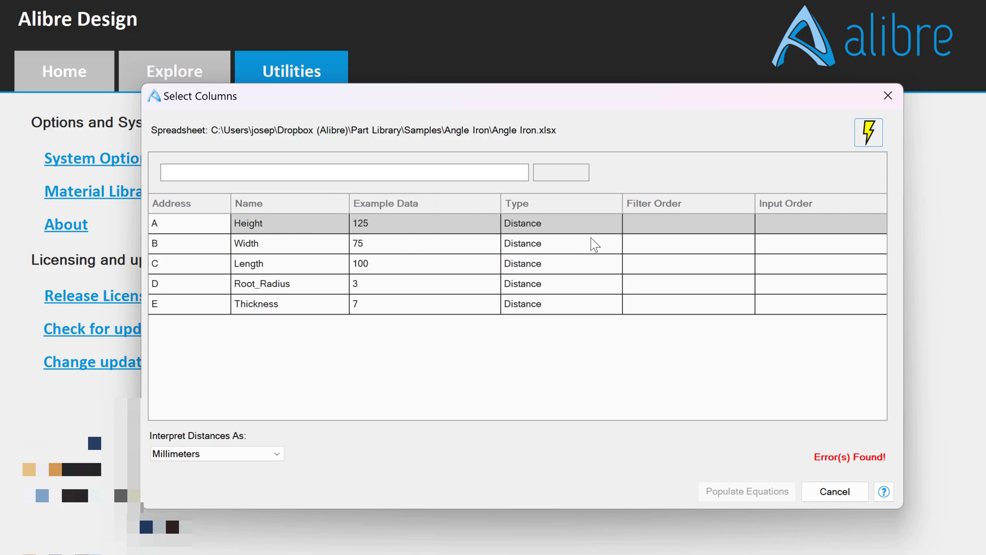
# - Set filter orders Height 1, Width 2, Thickness 3, and Length as input order 1
pyautogui.click(666, 229)
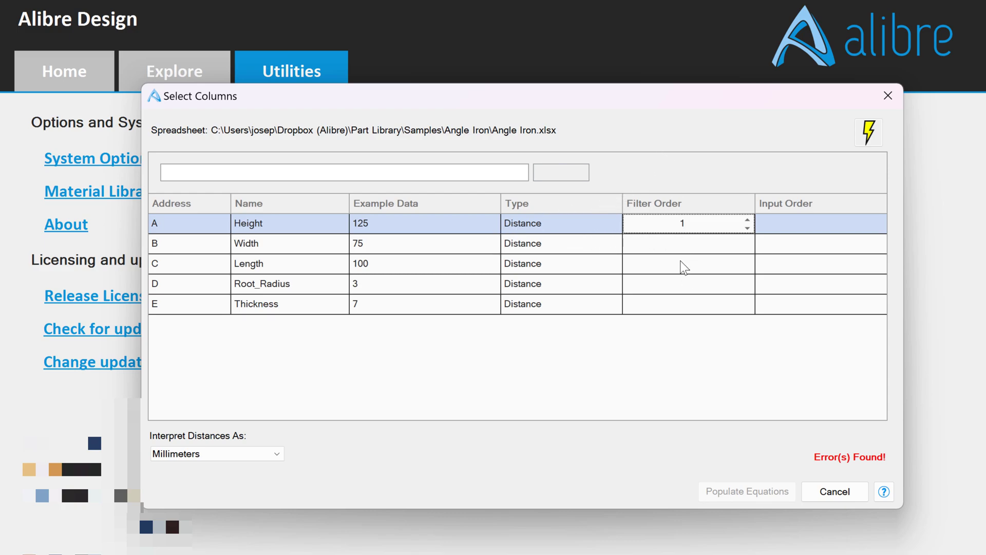
pyautogui.click(671, 243)
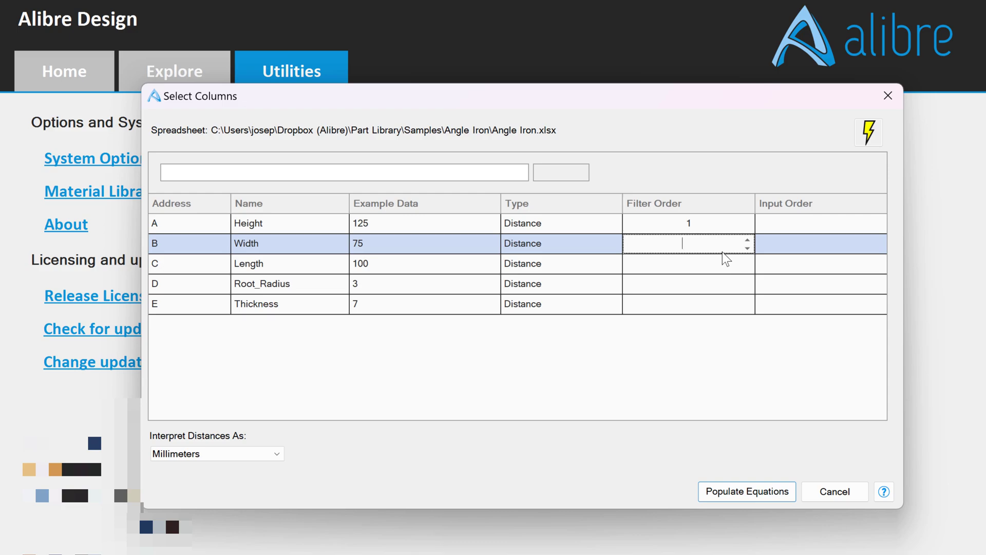
pyautogui.write('2')
pyautogui.click(662, 267)
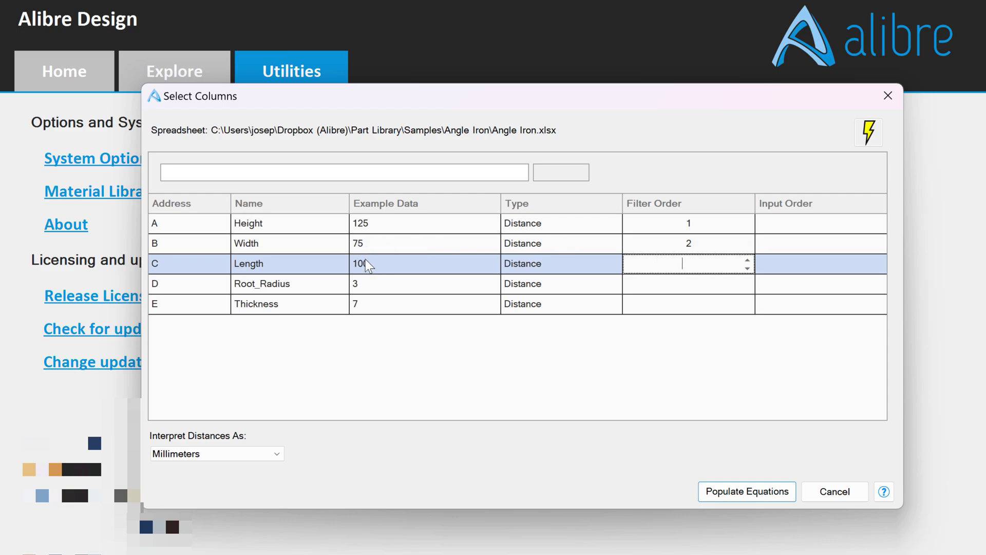
pyautogui.click(805, 260)
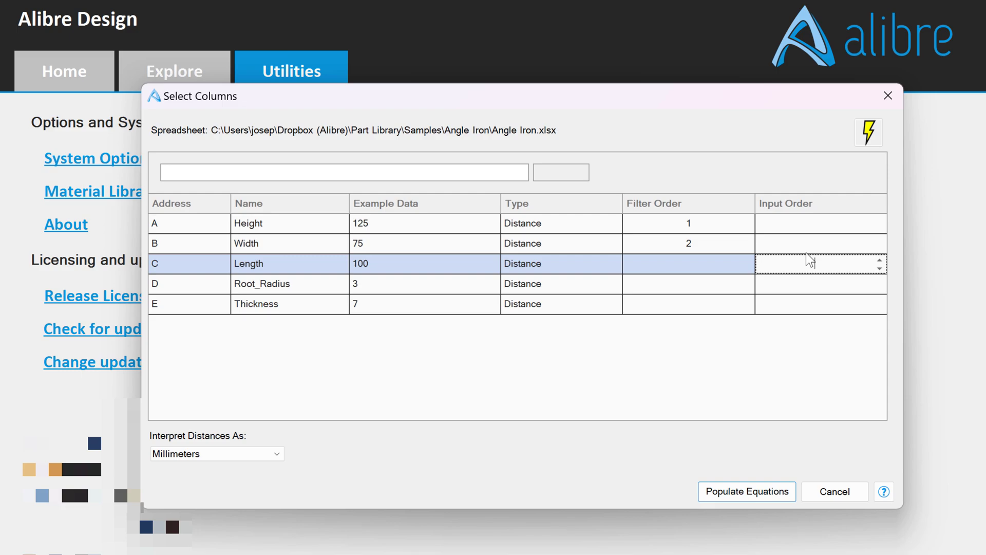
pyautogui.write('1')
pyautogui.click(692, 282)
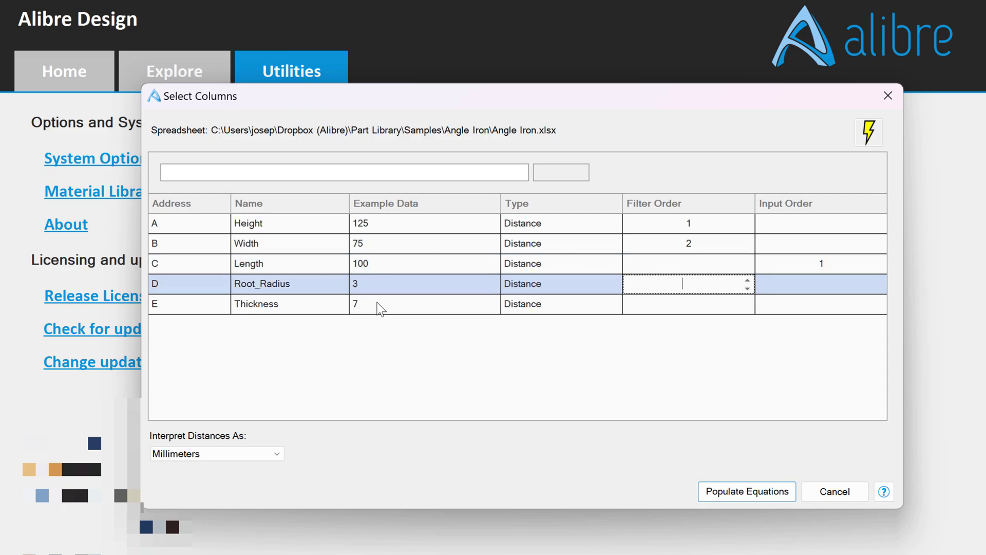
pyautogui.click(686, 309)
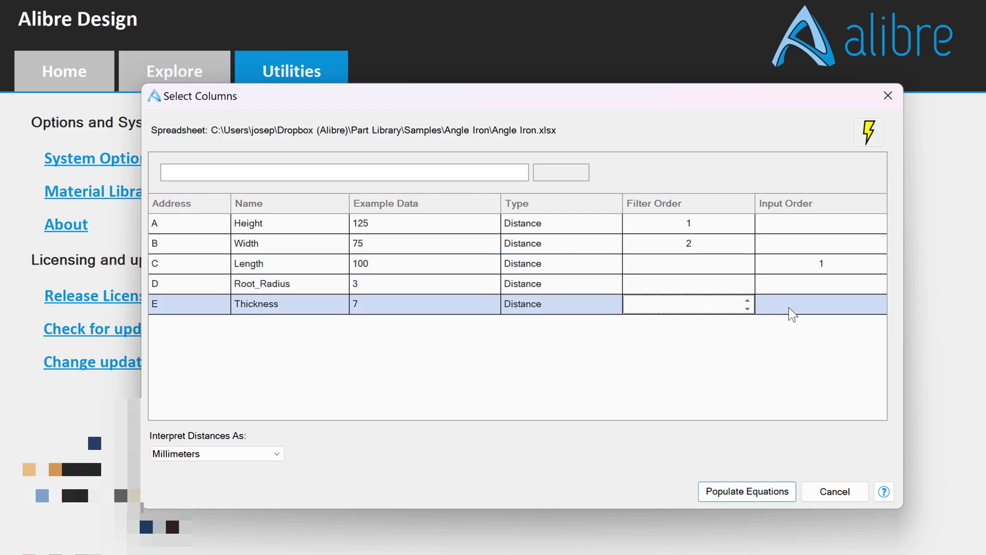
pyautogui.write('3')
# - Populate the equations and start a new 2D sketch on the XY-Plane
pyautogui.click(729, 493)
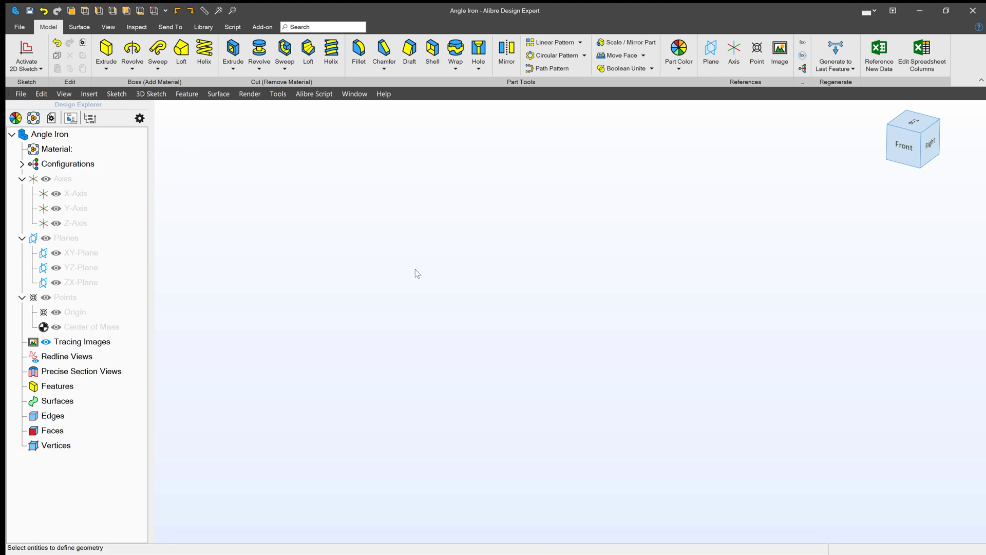
pyautogui.click(25, 50)
pyautogui.click(81, 253)
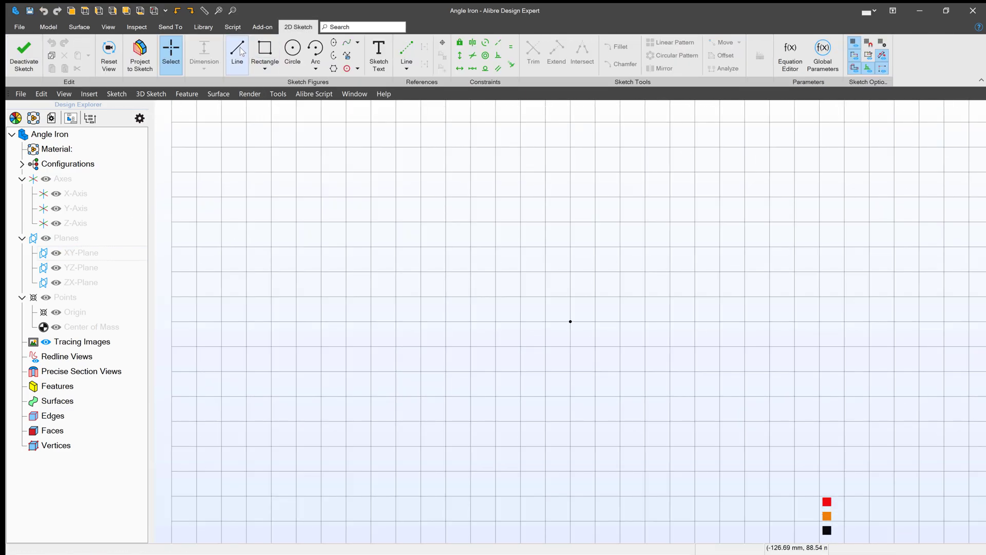
# - Draw the L-shaped angle profile's outer and inner edges starting from the origin
pyautogui.click(237, 53)
pyautogui.click(570, 167)
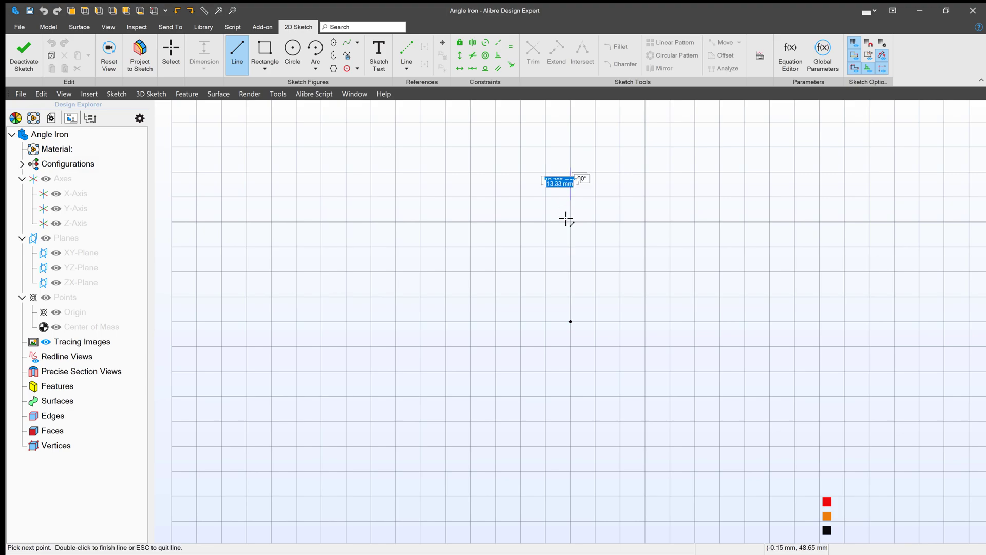
pyautogui.click(570, 321)
pyautogui.click(762, 322)
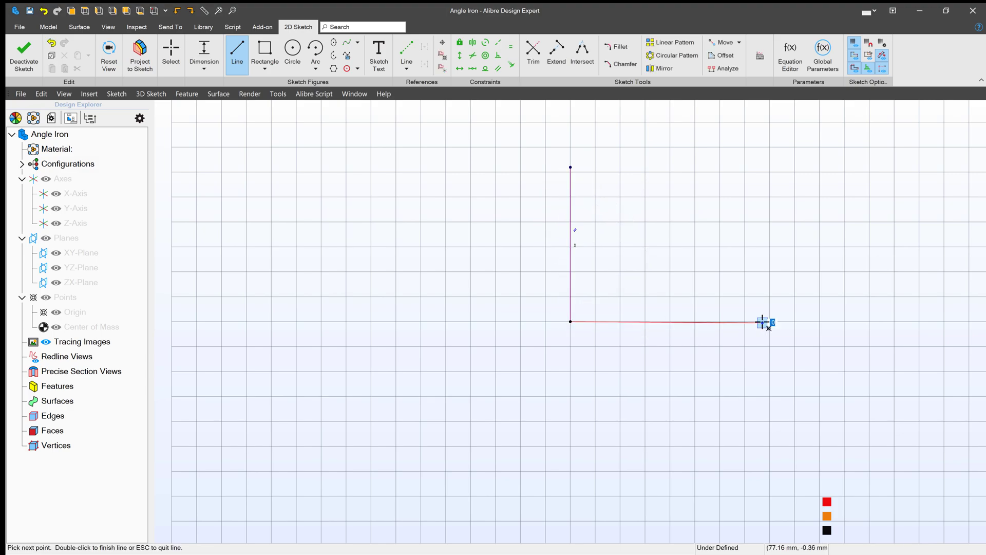
pyautogui.click(762, 290)
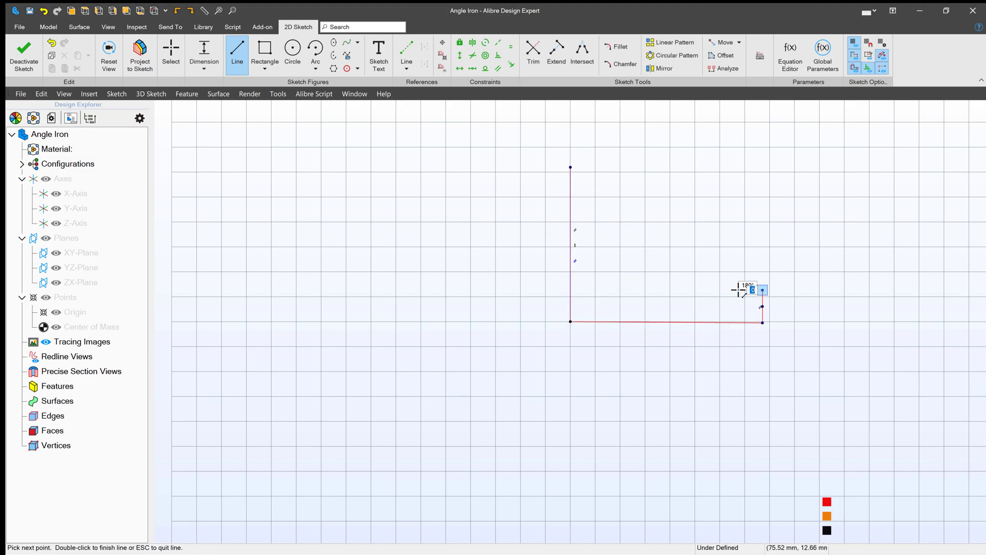
pyautogui.doubleClick(641, 286)
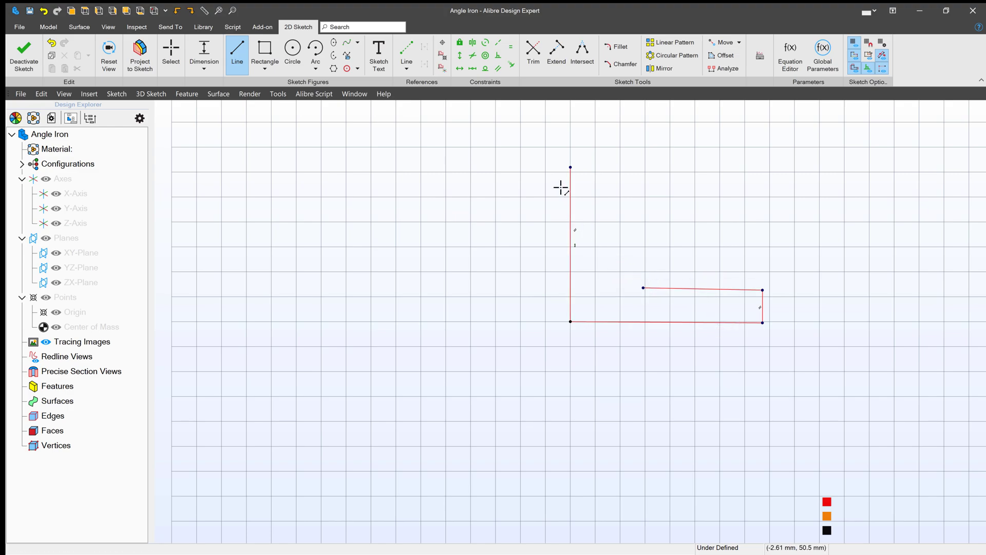
pyautogui.click(570, 167)
pyautogui.click(602, 167)
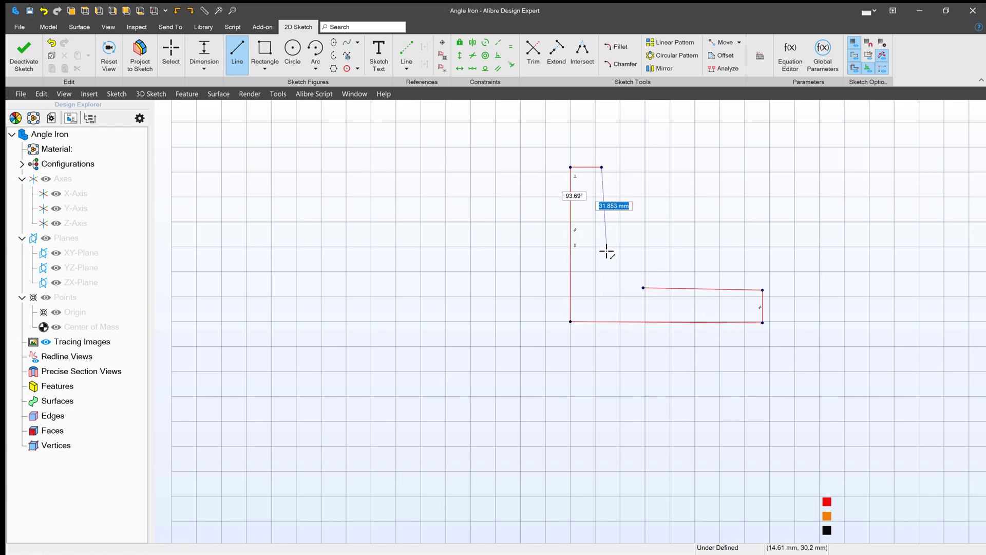
pyautogui.click(601, 270)
pyautogui.press('Escape')
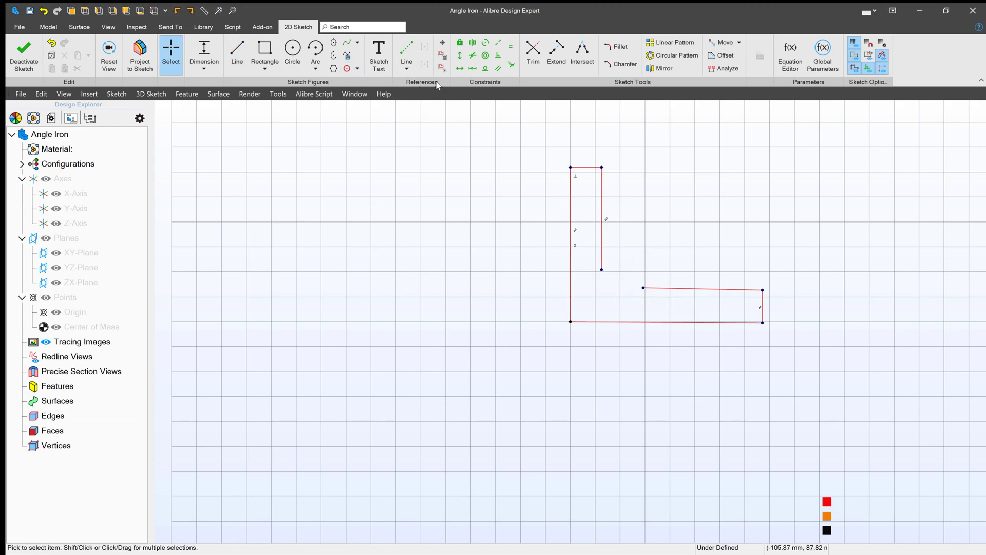
# - Constrain the bottom line and the inner leg edge horizontal
pyautogui.click(460, 69)
pyautogui.click(626, 322)
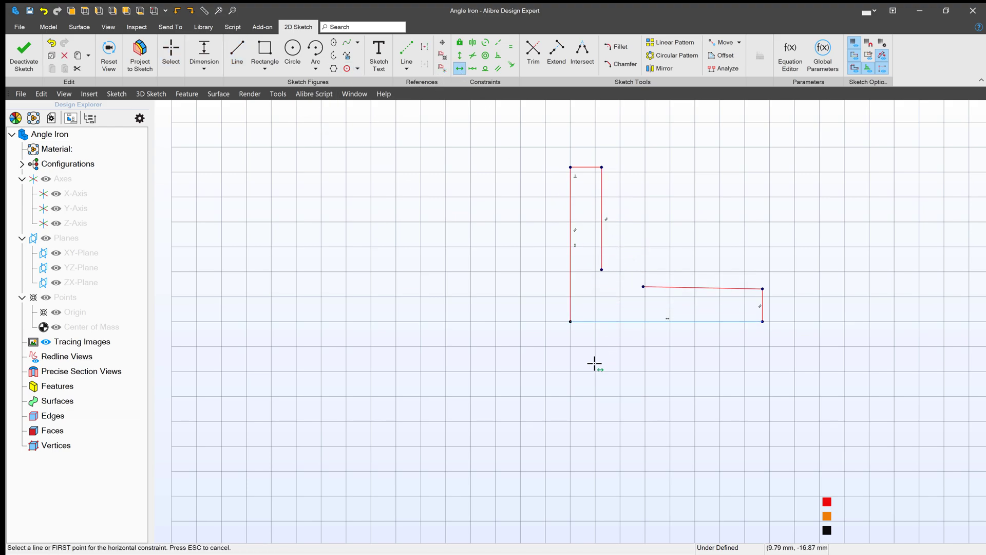
pyautogui.press('Escape')
pyautogui.click(669, 287)
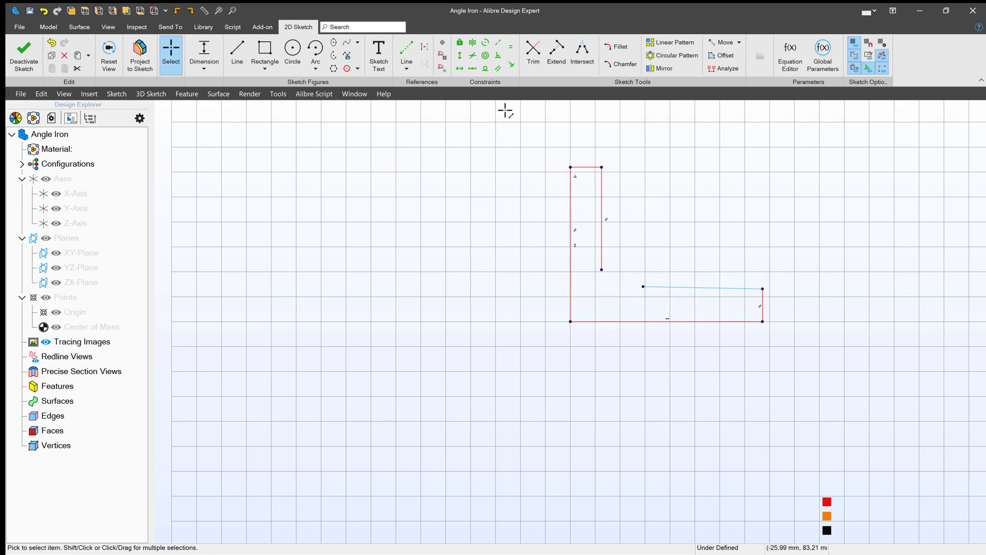
pyautogui.click(459, 68)
# - Round the inner corner with a tangent arc between the inner vertical and horizontal edges
pyautogui.click(316, 68)
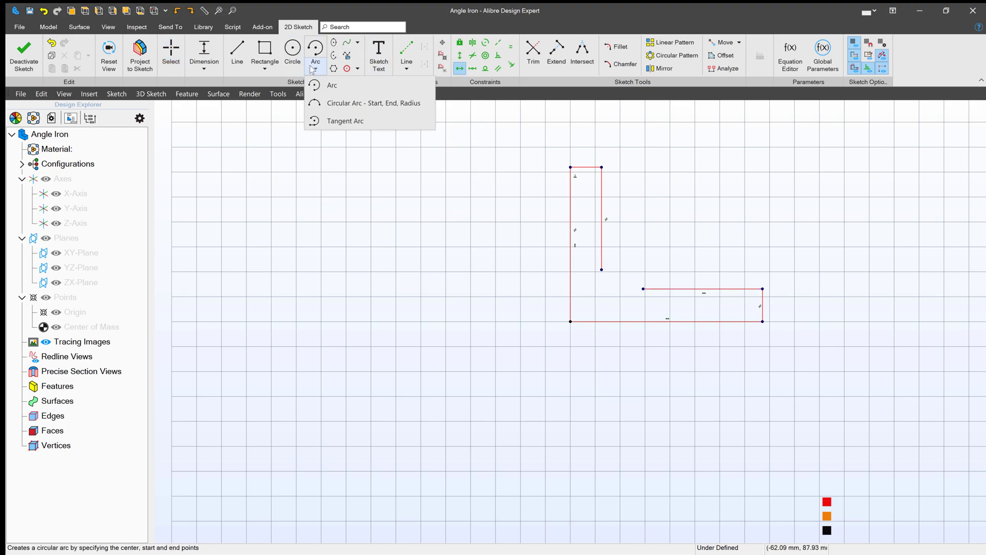
pyautogui.click(341, 120)
pyautogui.click(601, 267)
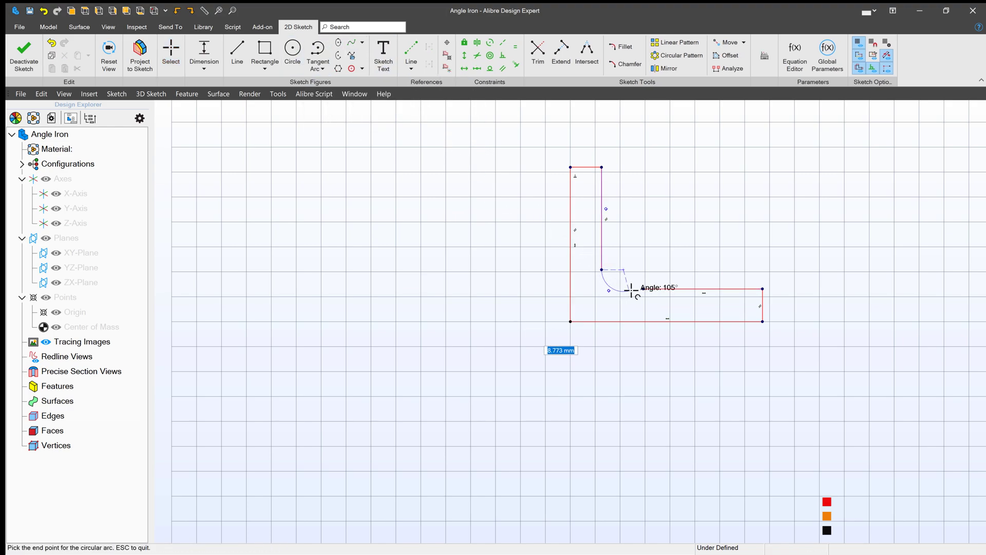
pyautogui.click(643, 289)
pyautogui.press('Escape')
# - Make the corner arc tangent to the bottom leg's top line
pyautogui.click(490, 68)
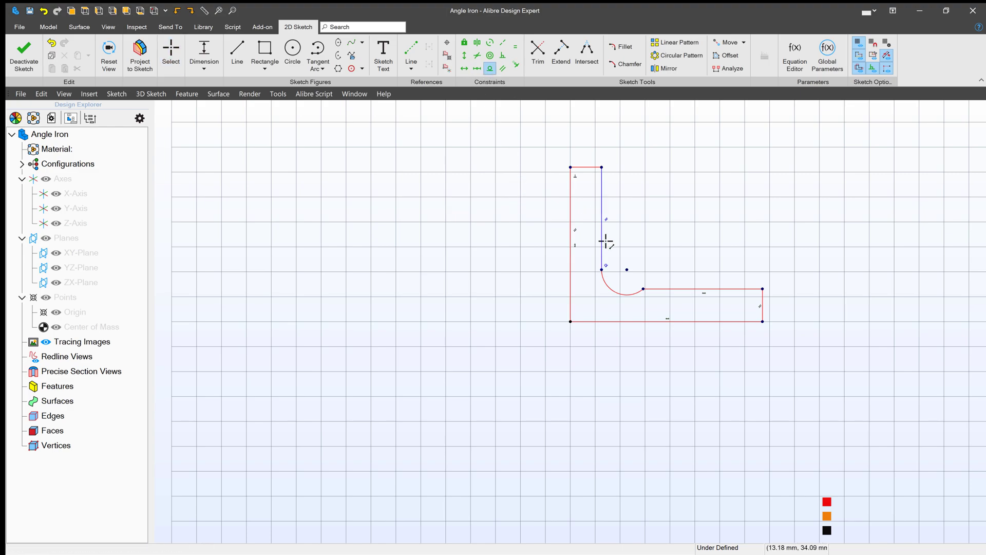
pyautogui.click(656, 288)
pyautogui.click(632, 293)
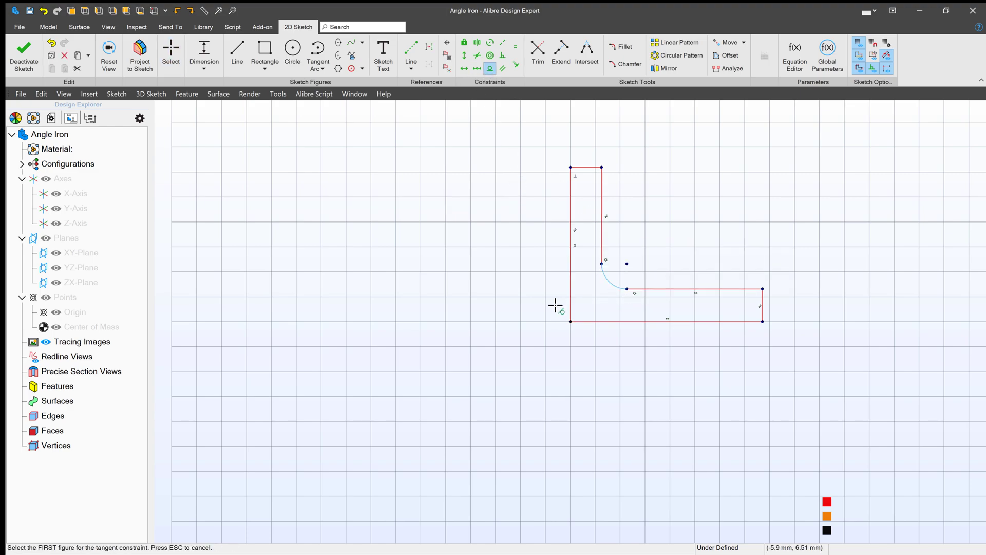
pyautogui.press('Escape')
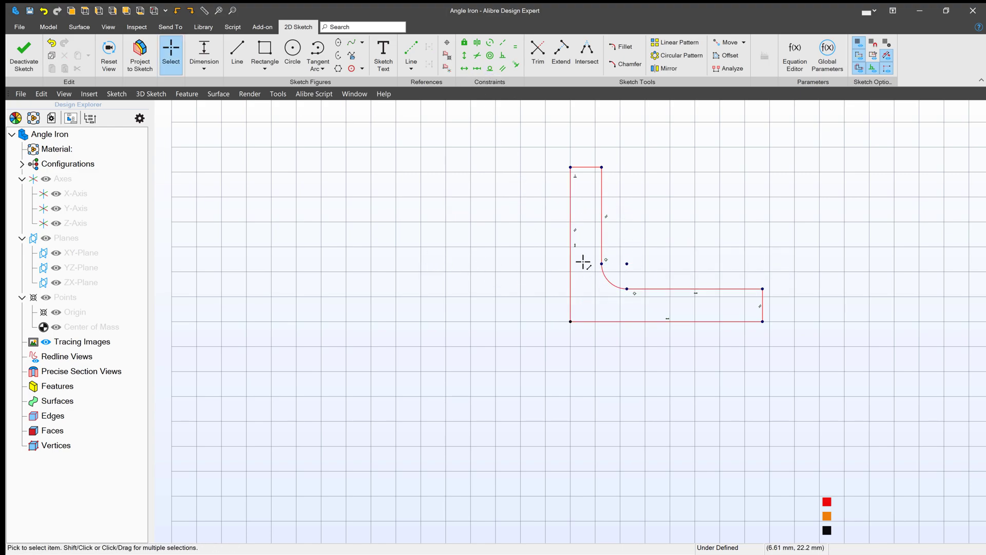
pyautogui.scroll(-2, 372, 288)
# - Dimension the profile's right end edge and link it to the Thickness parameter (7 mm)
pyautogui.scroll(2, 604, 228)
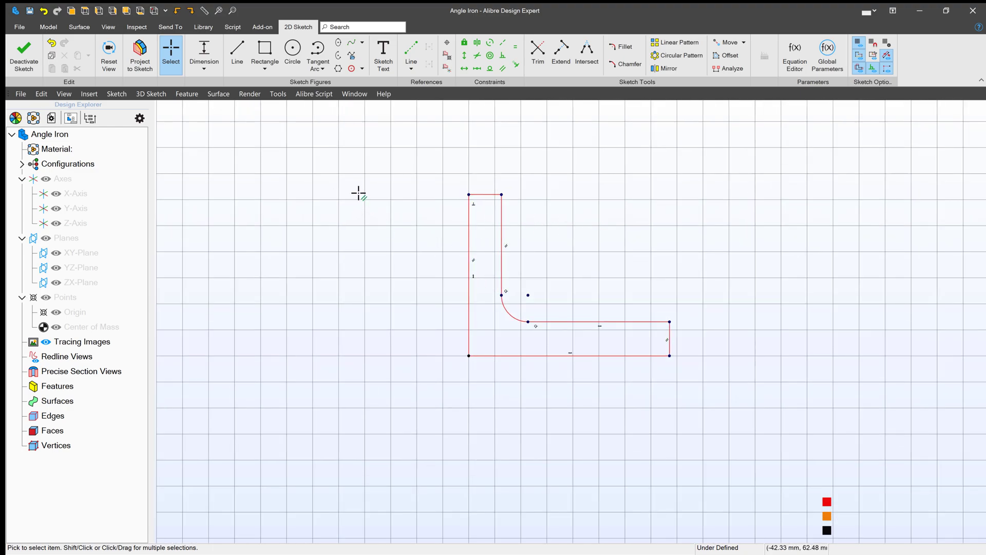
pyautogui.click(218, 68)
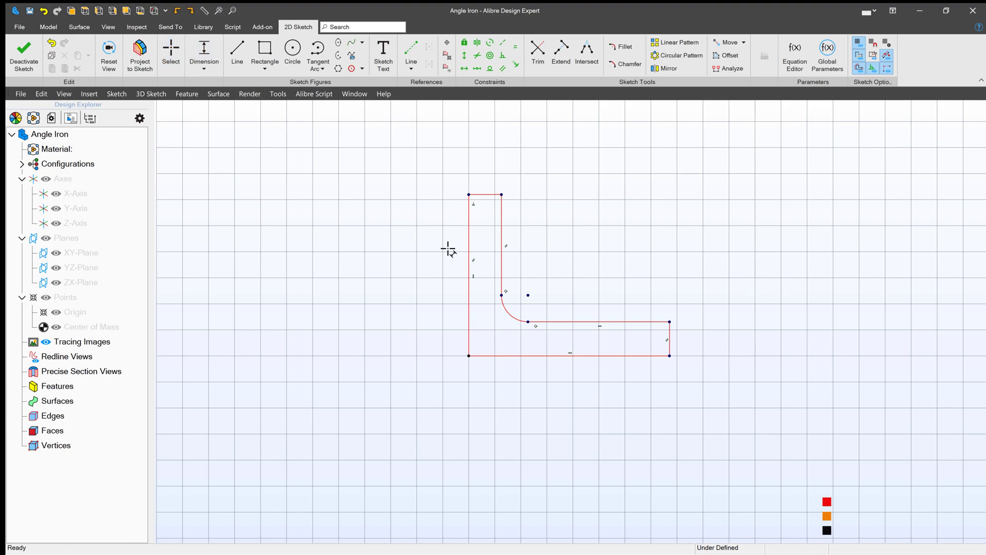
pyautogui.click(670, 321)
pyautogui.click(670, 356)
pyautogui.click(722, 342)
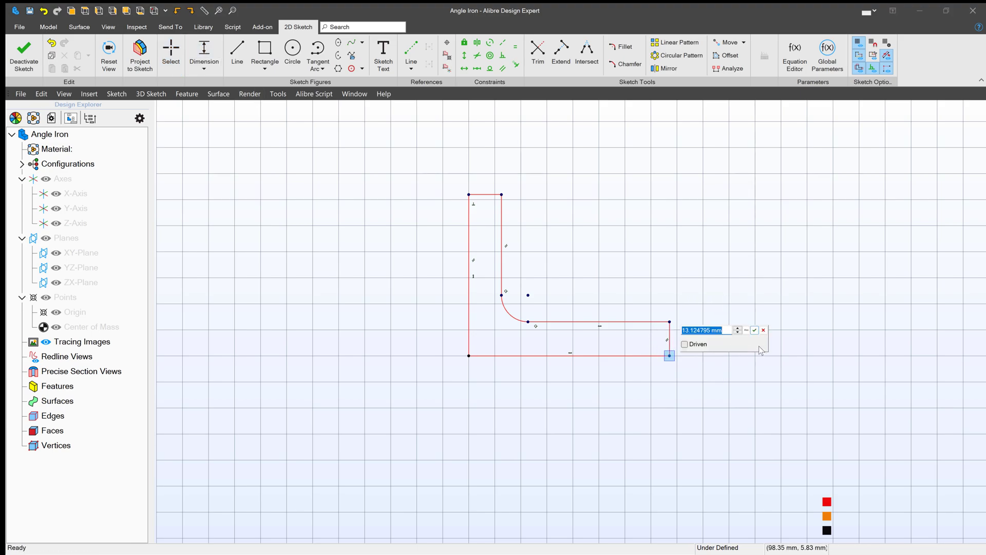
pyautogui.click(746, 330)
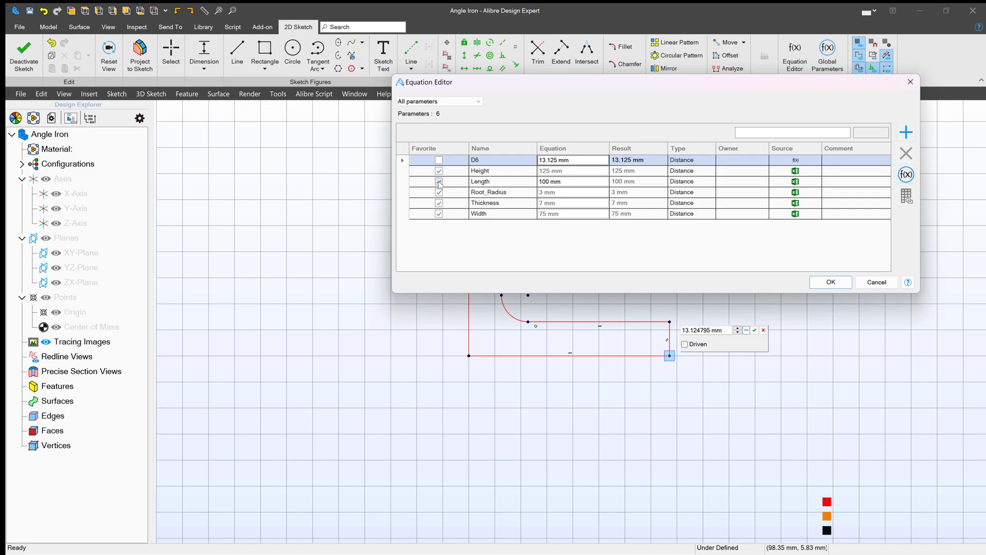
pyautogui.click(502, 204)
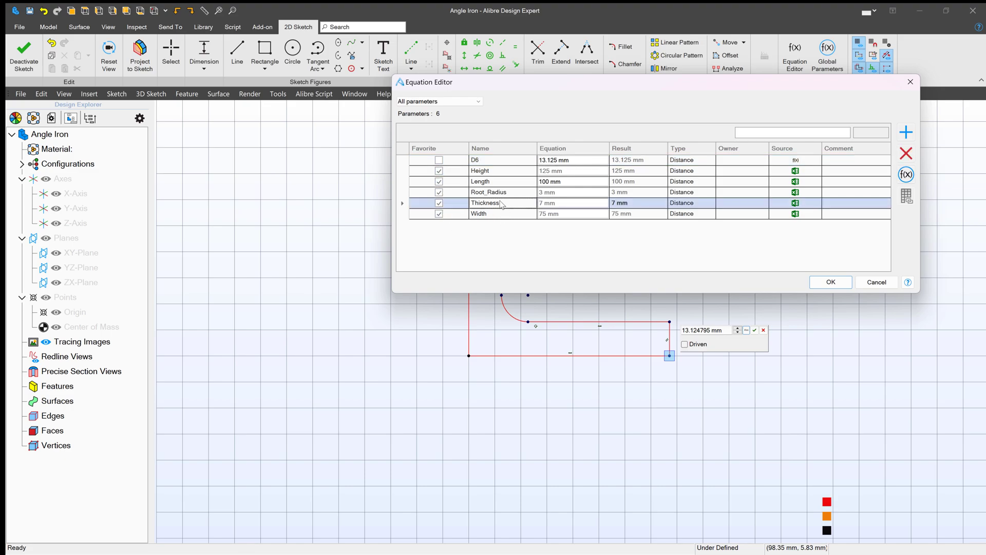
pyautogui.click(830, 281)
pyautogui.click(754, 331)
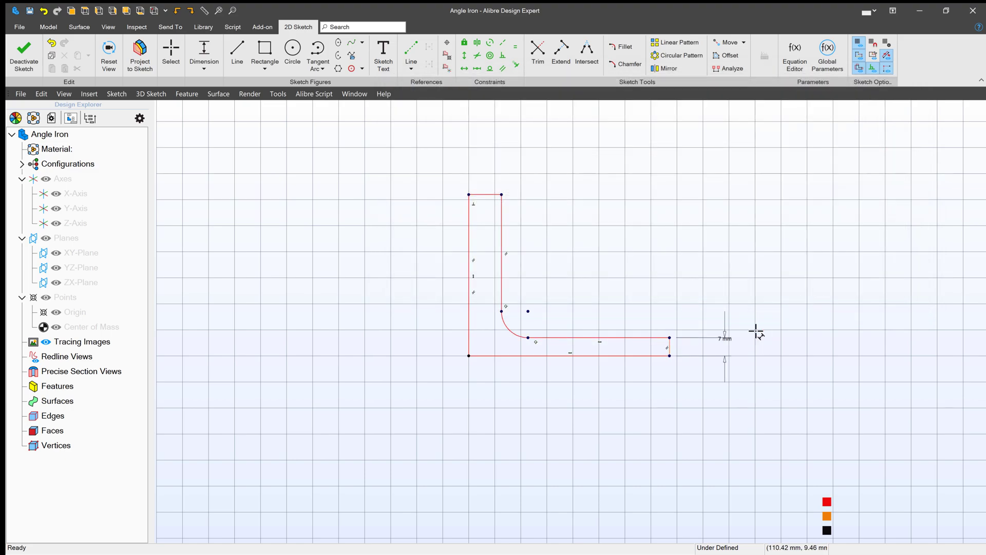
# - Constrain the top short edge equal in length to the right end edge
pyautogui.press('e')
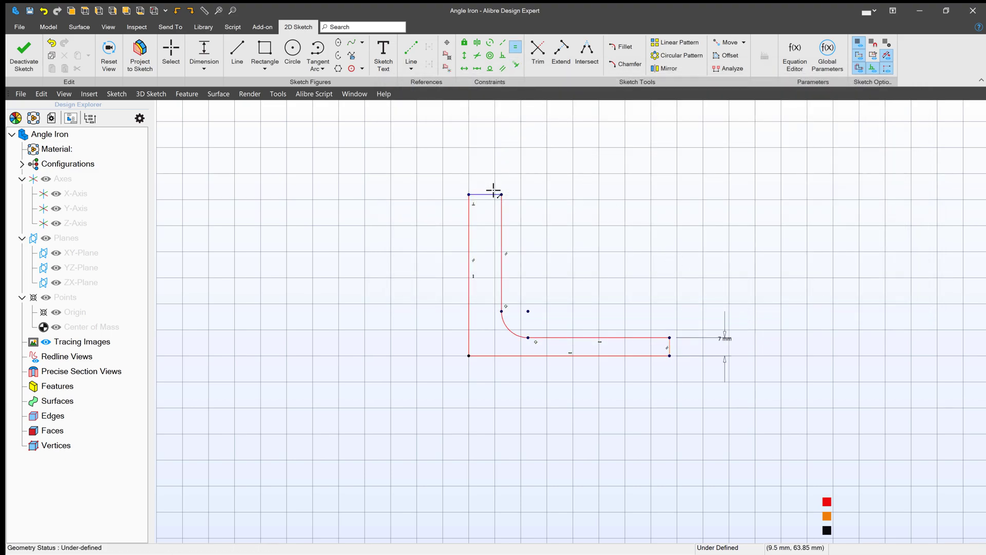
pyautogui.click(493, 194)
pyautogui.click(668, 346)
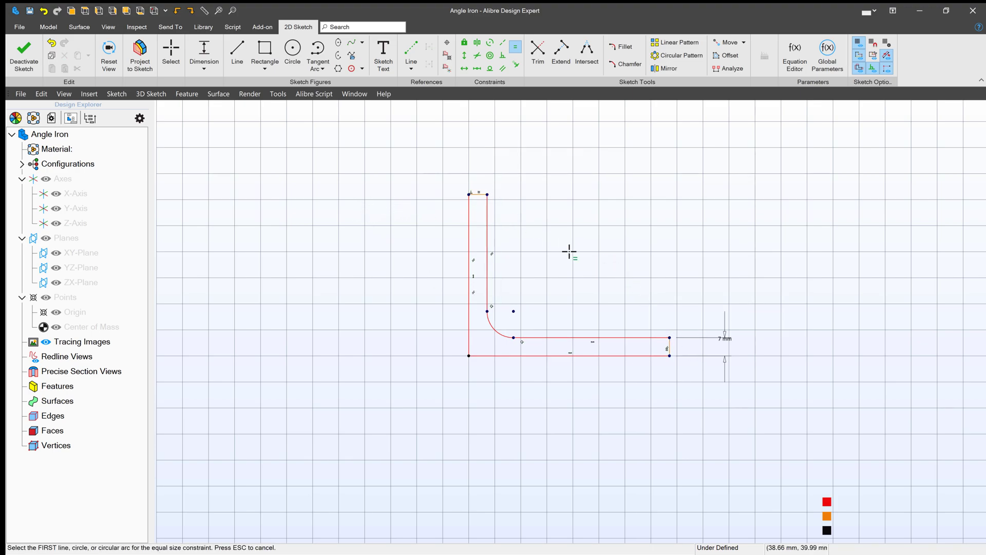
pyautogui.press('Escape')
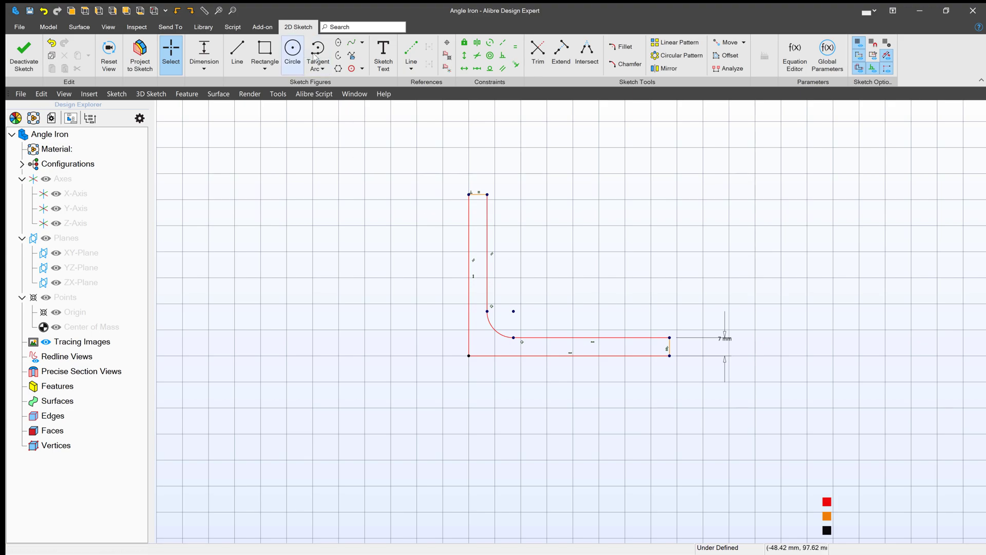
# - Dimension the left vertical line and link it to the Height parameter (125 mm)
pyautogui.press('d')
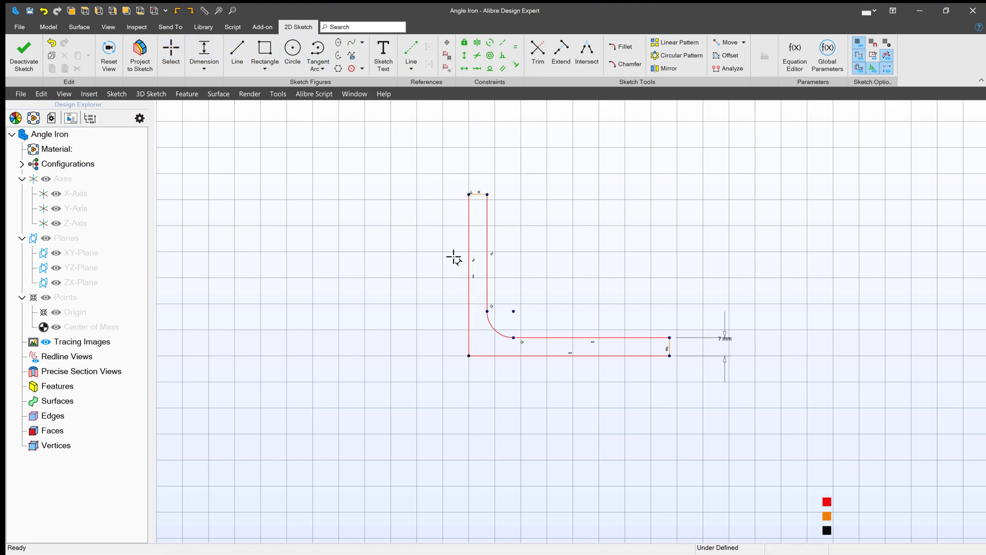
pyautogui.click(467, 256)
pyautogui.click(436, 255)
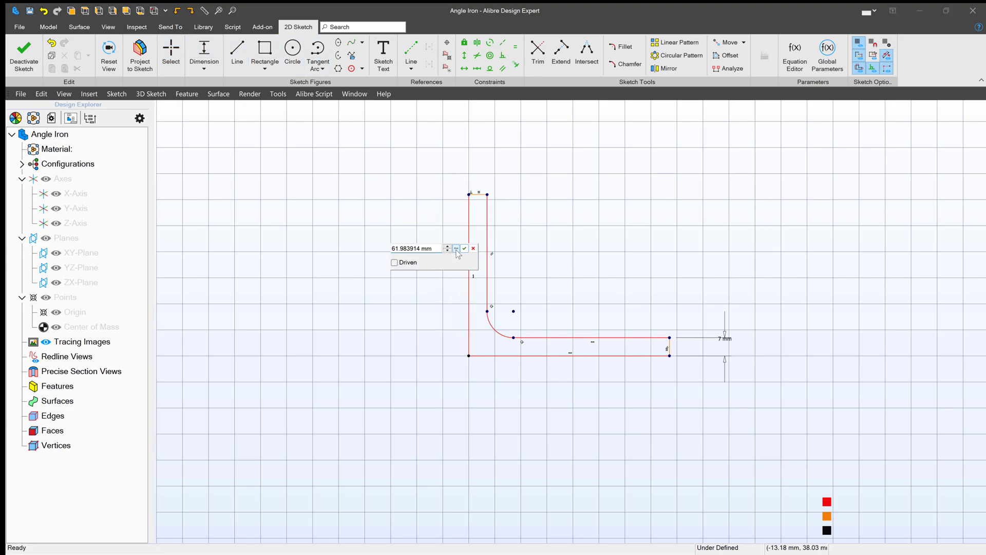
pyautogui.click(456, 248)
pyautogui.click(474, 183)
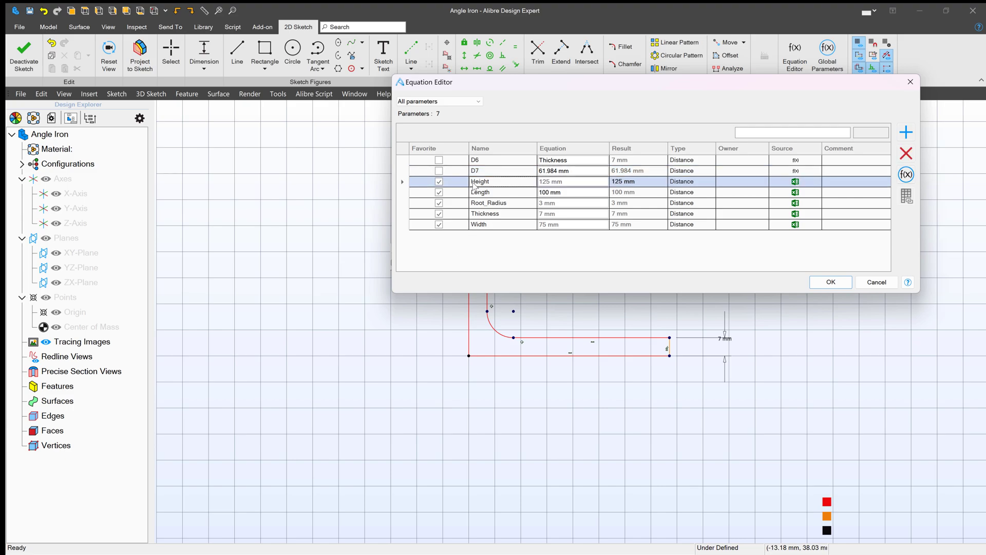
pyautogui.click(830, 282)
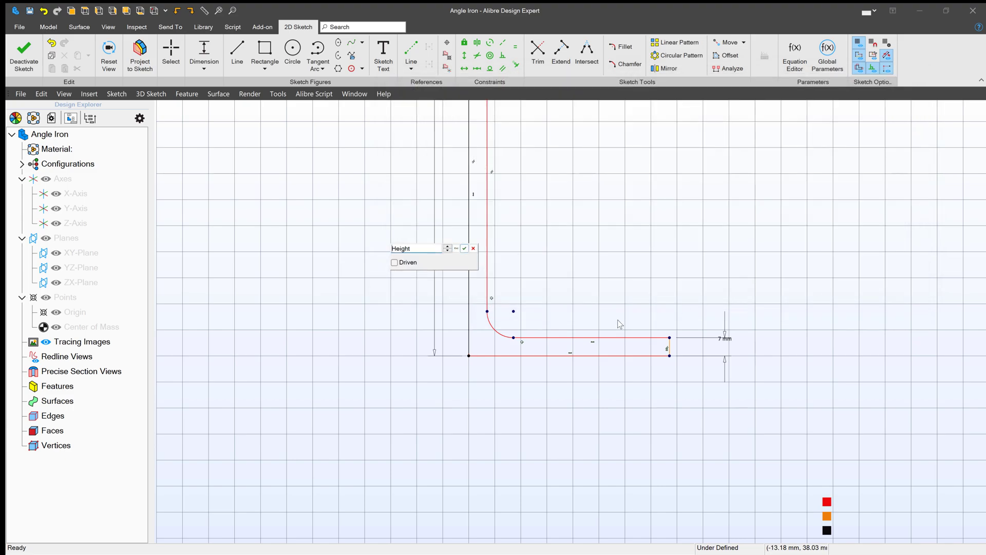
pyautogui.click(464, 248)
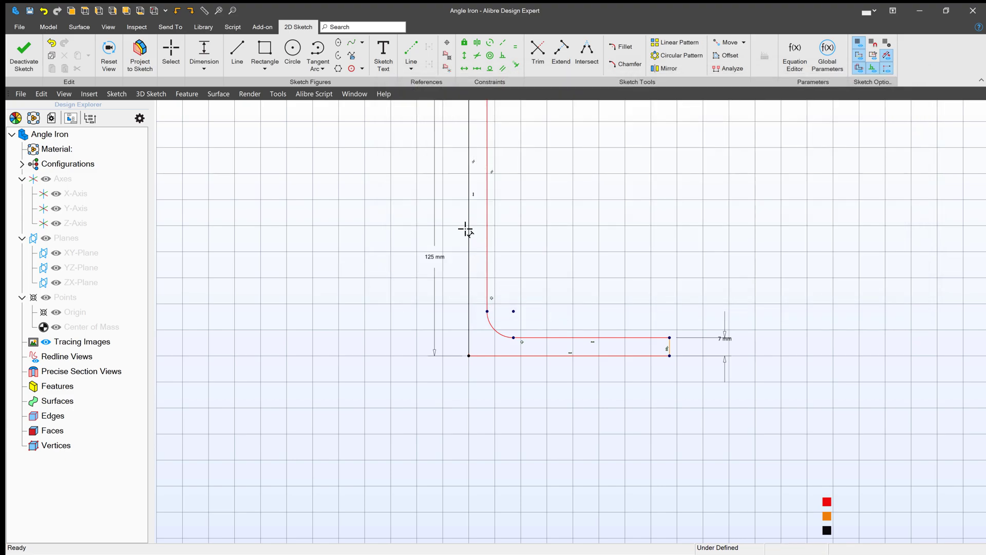
# - Dimension the bottom line and link it to the Width parameter (75 mm)
pyautogui.click(524, 355)
pyautogui.click(532, 393)
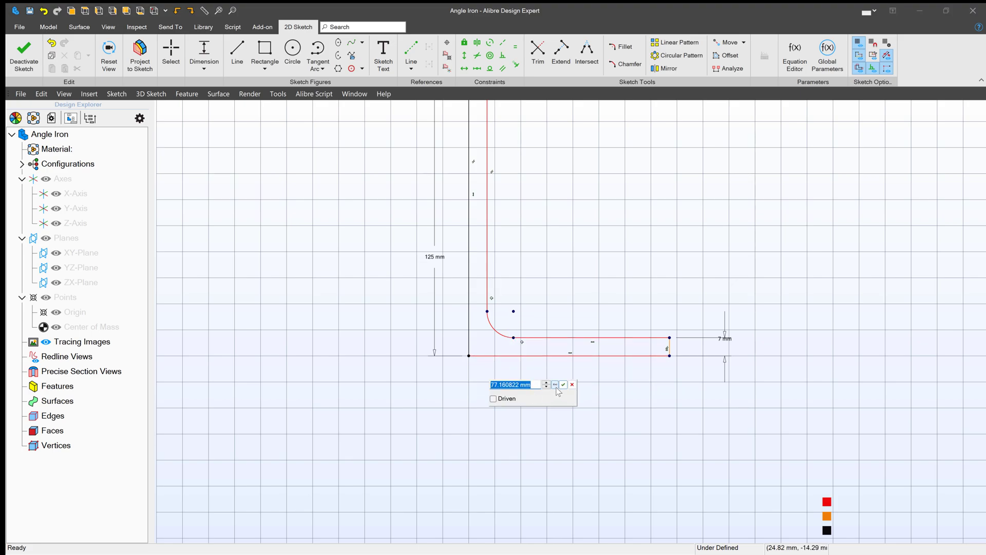
pyautogui.click(555, 384)
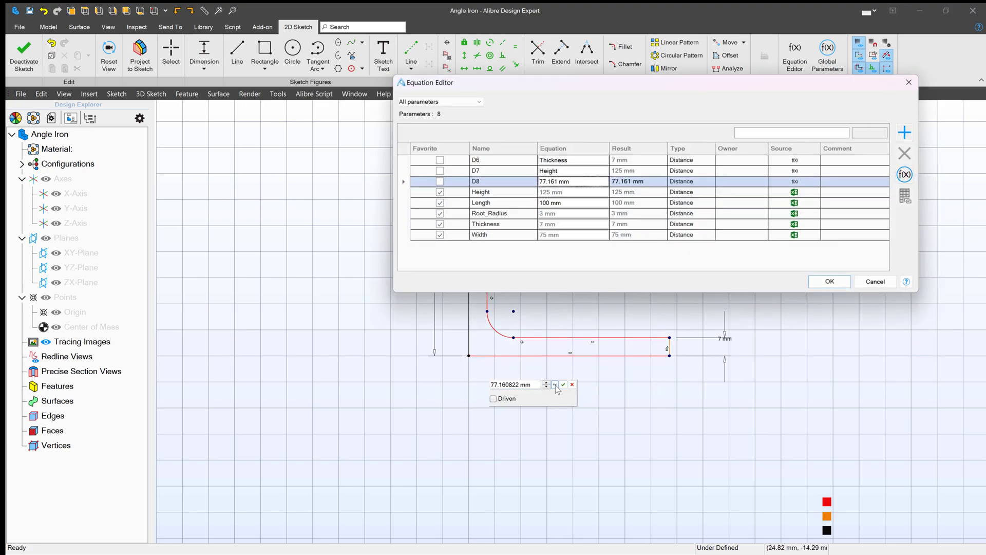
pyautogui.click(488, 237)
pyautogui.click(823, 284)
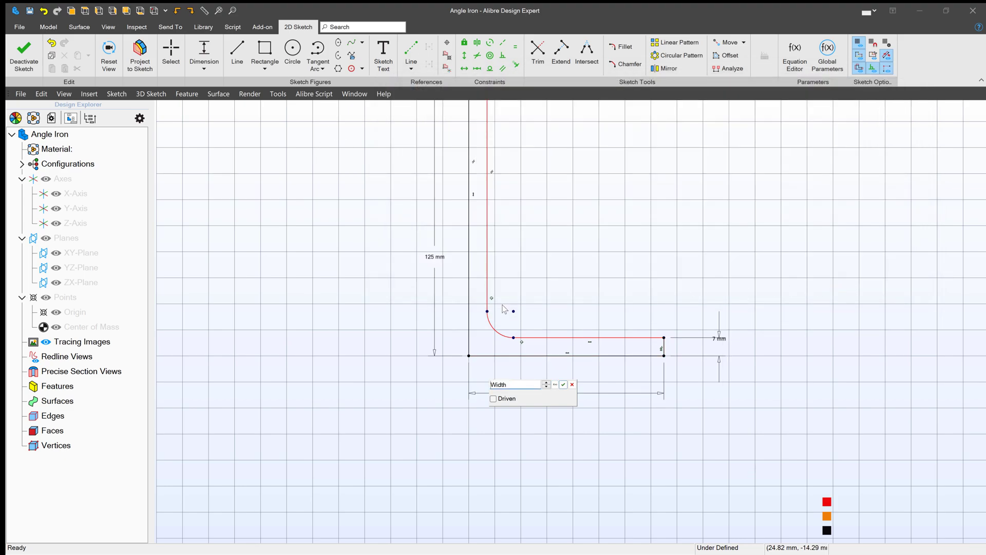
pyautogui.press('Return')
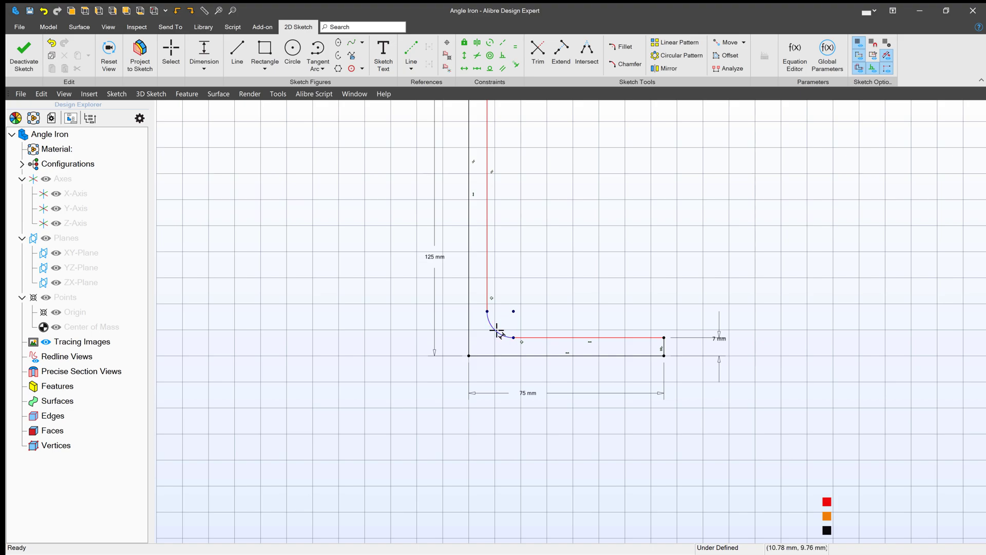
# - Add a radius dimension to the corner arc linked to Root_Radius (R3)
pyautogui.click(552, 281)
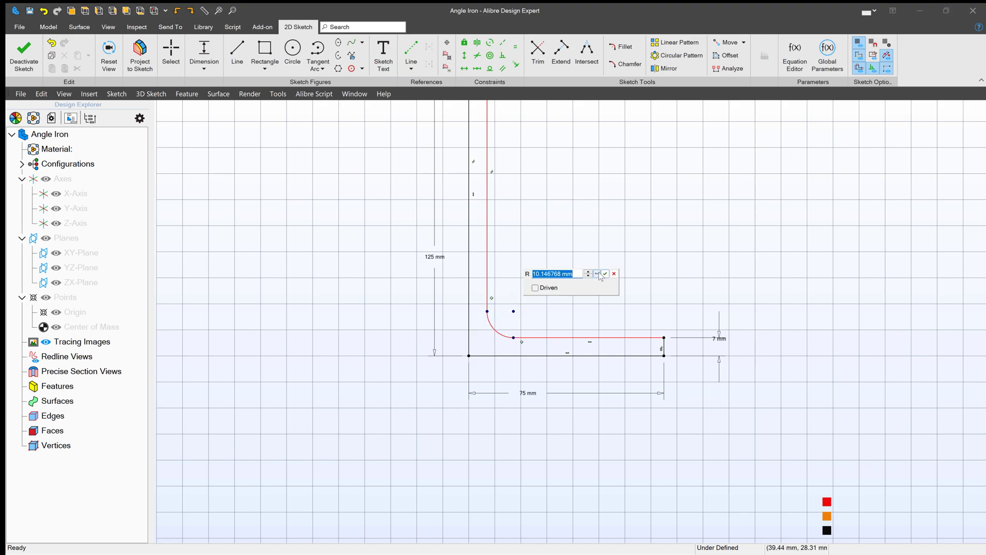
pyautogui.click(597, 275)
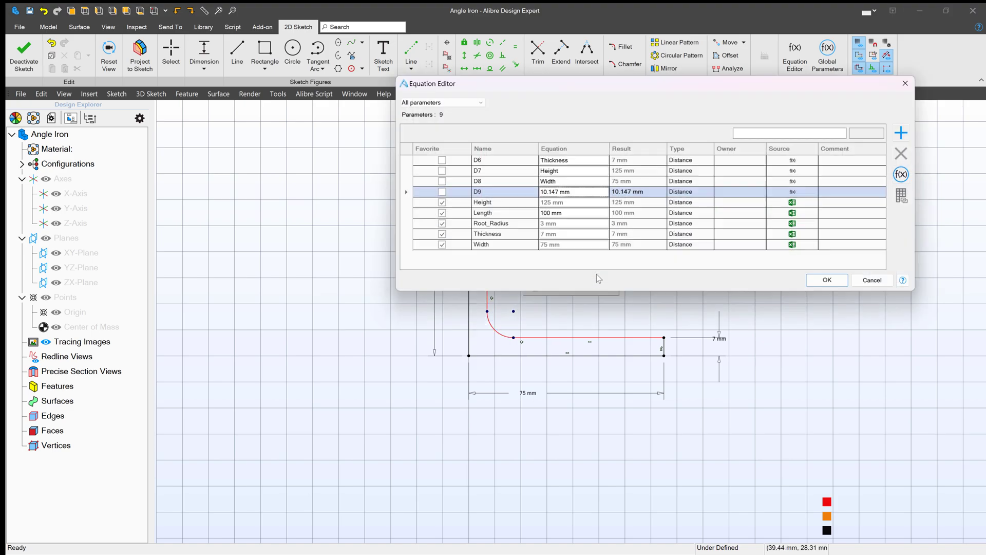
pyautogui.click(505, 215)
pyautogui.click(503, 224)
pyautogui.click(830, 282)
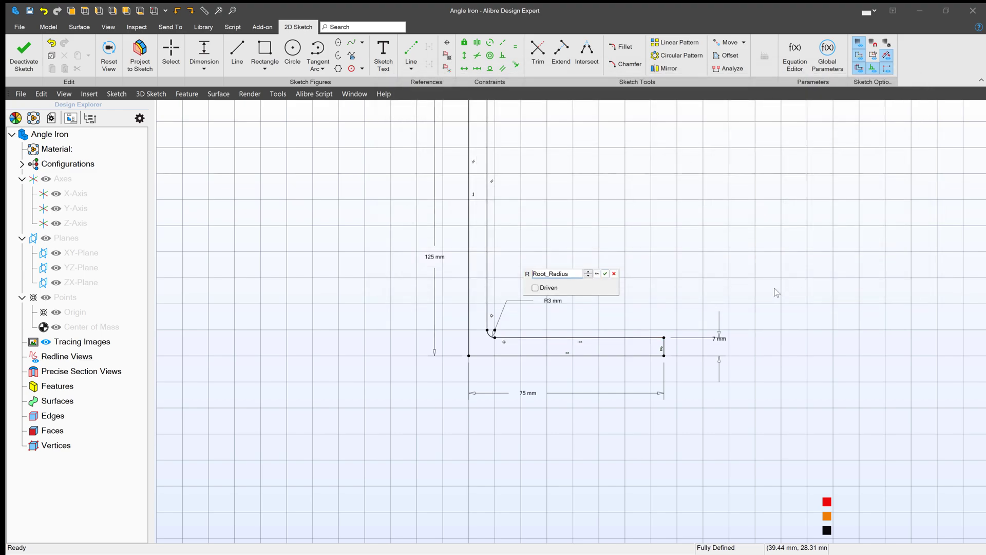
pyautogui.click(605, 273)
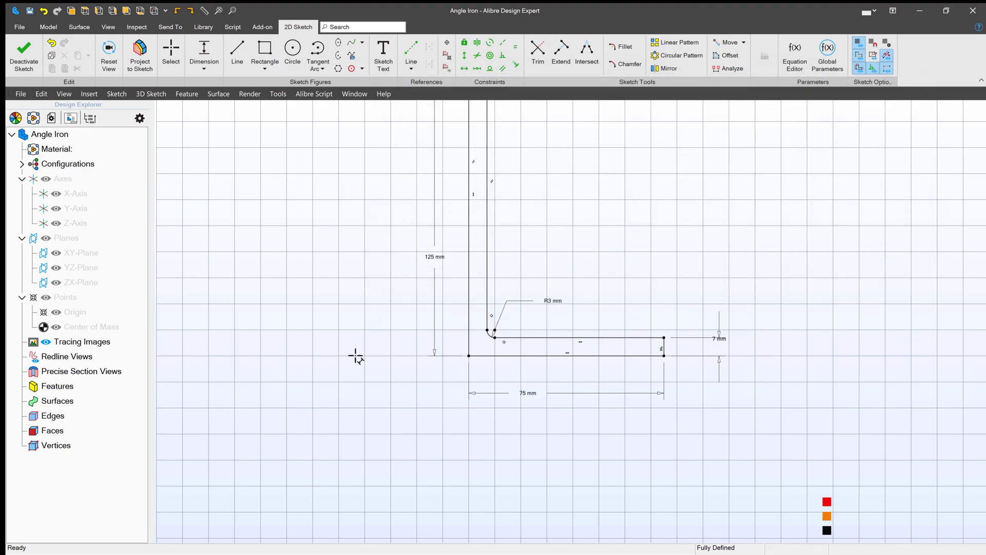
pyautogui.scroll(-3, 345, 365)
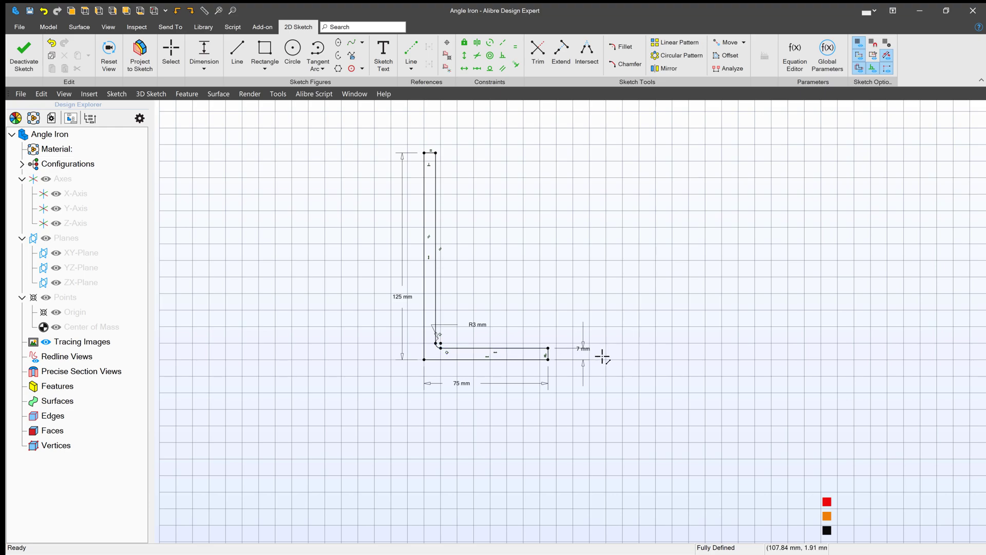
# - Exit the sketch and extrude the L profile as a boss with depth linked to Length (100 mm)
pyautogui.click(20, 58)
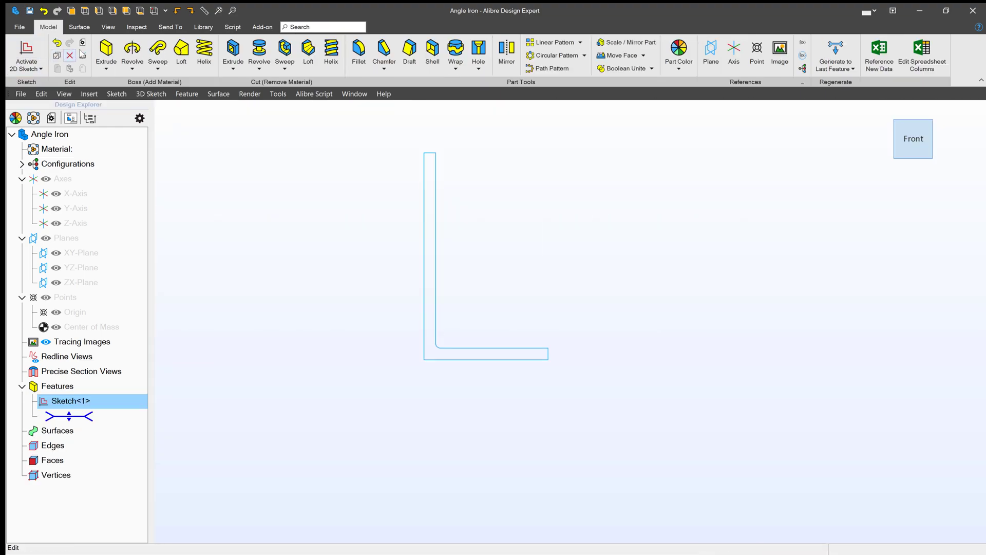
pyautogui.click(107, 51)
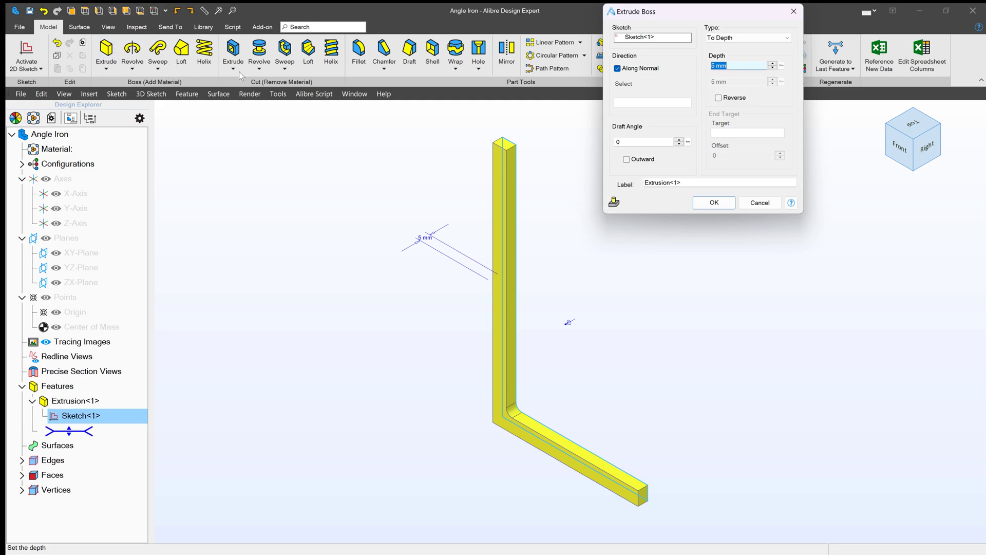
pyautogui.click(781, 65)
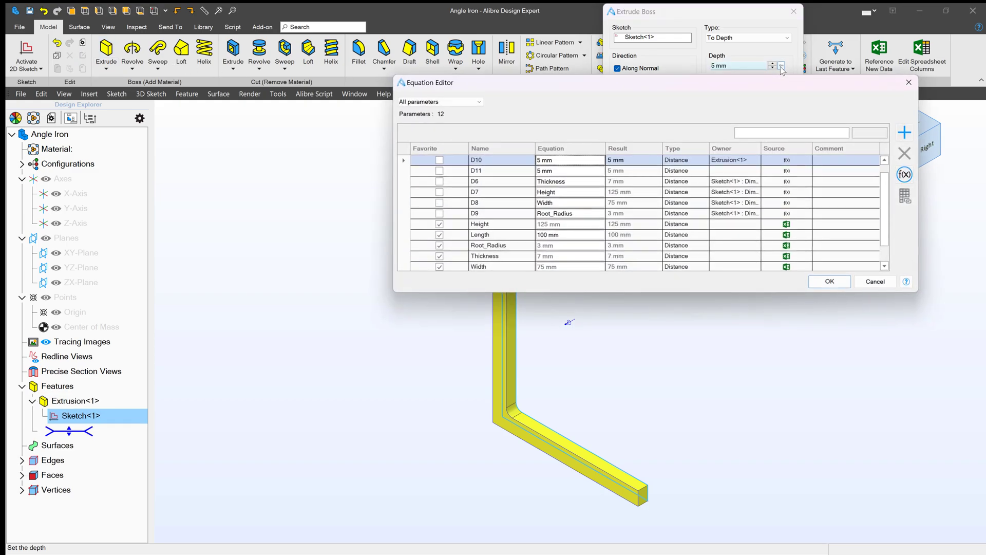
pyautogui.click(488, 236)
pyautogui.click(839, 285)
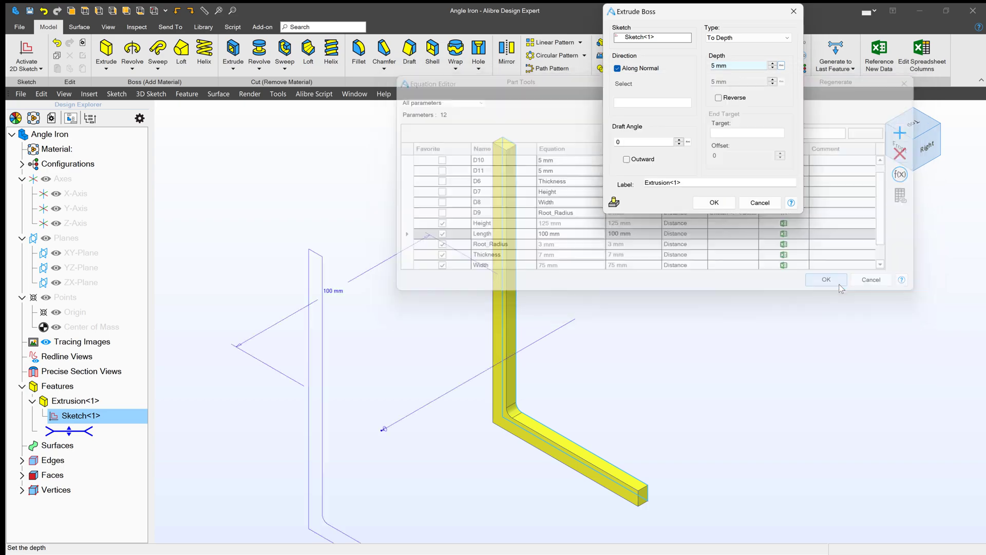
pyautogui.click(714, 203)
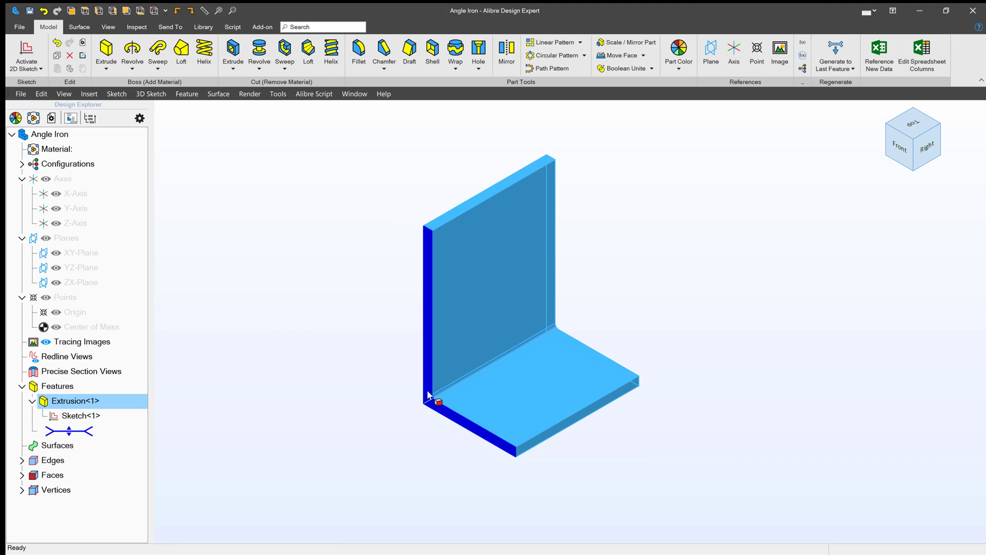
pyautogui.click(356, 258)
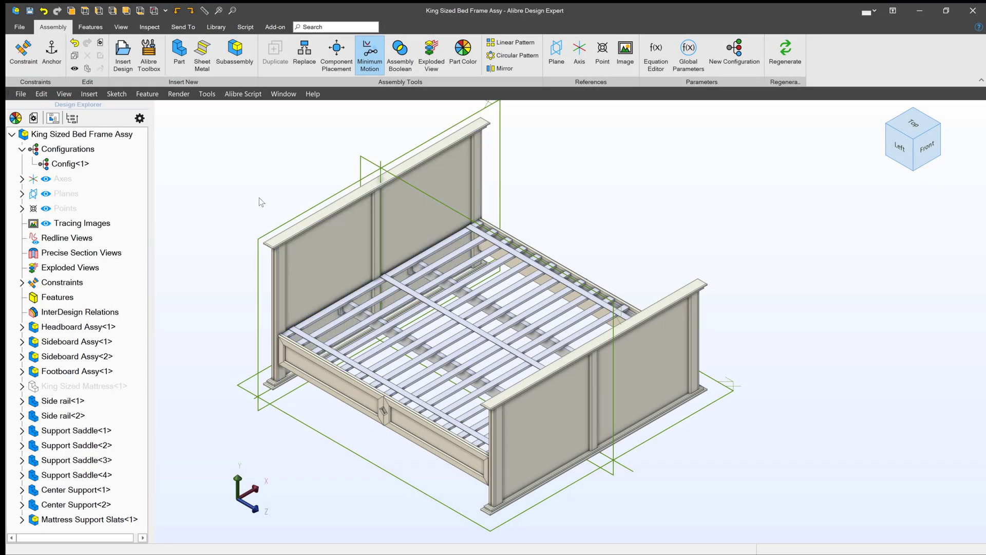
# - In Alibre Toolbox, browse to Samples > Angle Iron and choose Configure and Insert for the part
pyautogui.scroll(-3, 288, 186)
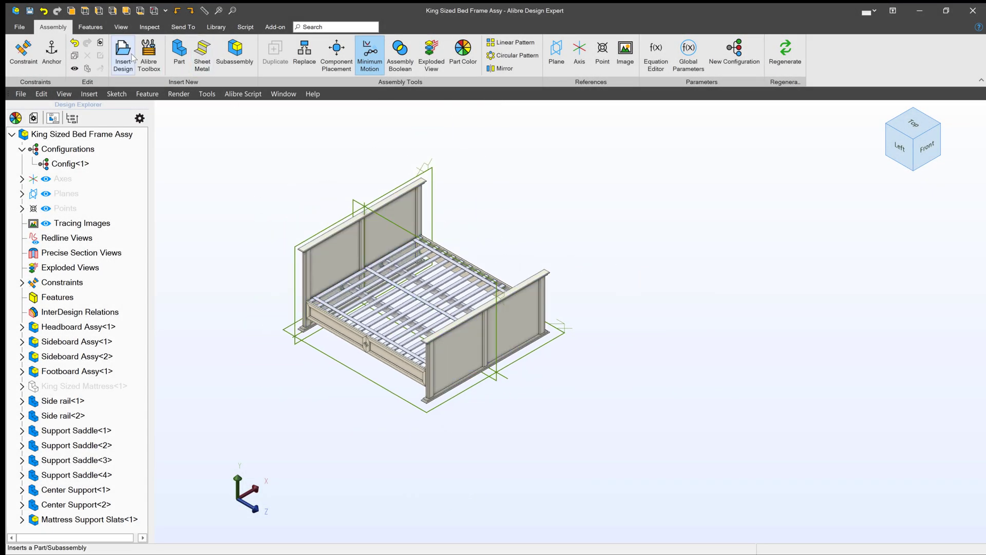
pyautogui.click(151, 55)
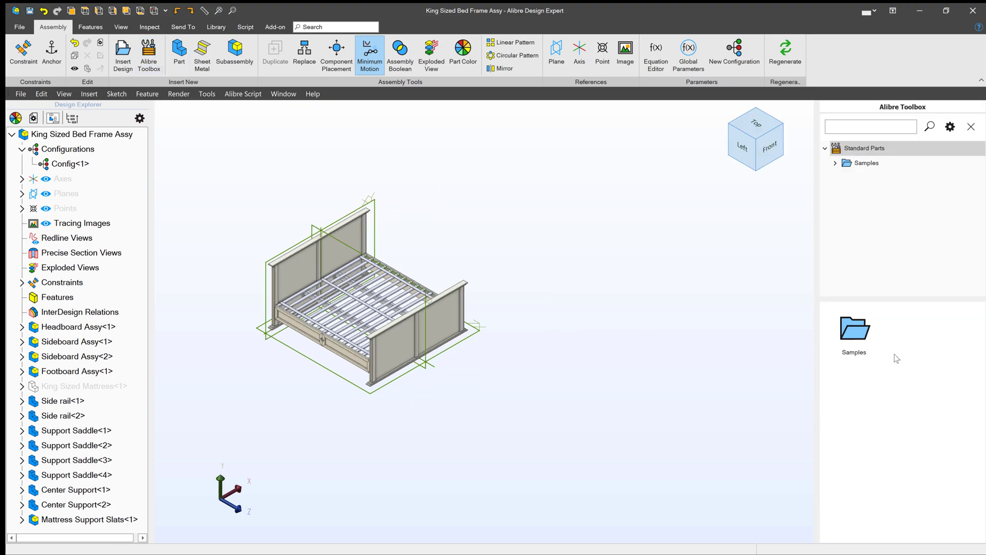
pyautogui.doubleClick(857, 338)
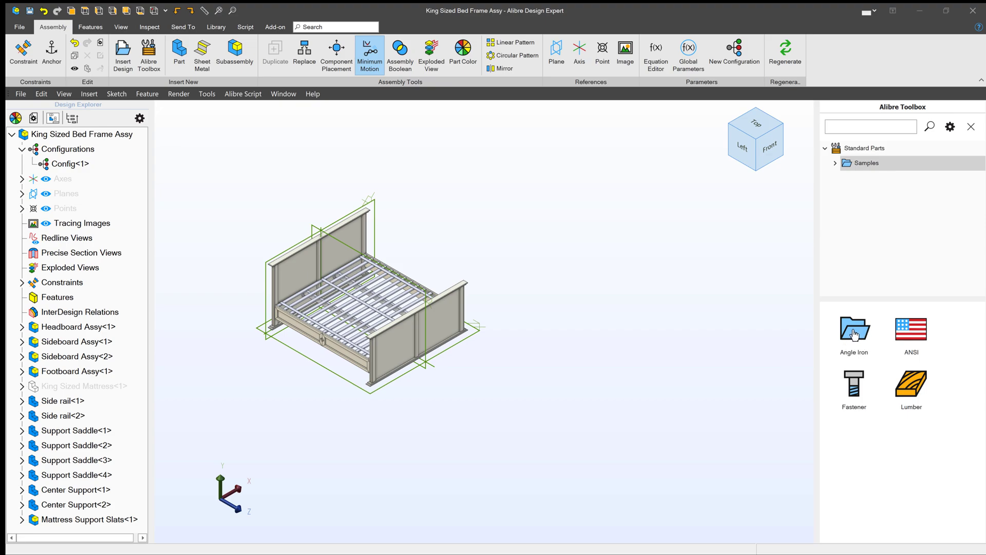
pyautogui.doubleClick(854, 335)
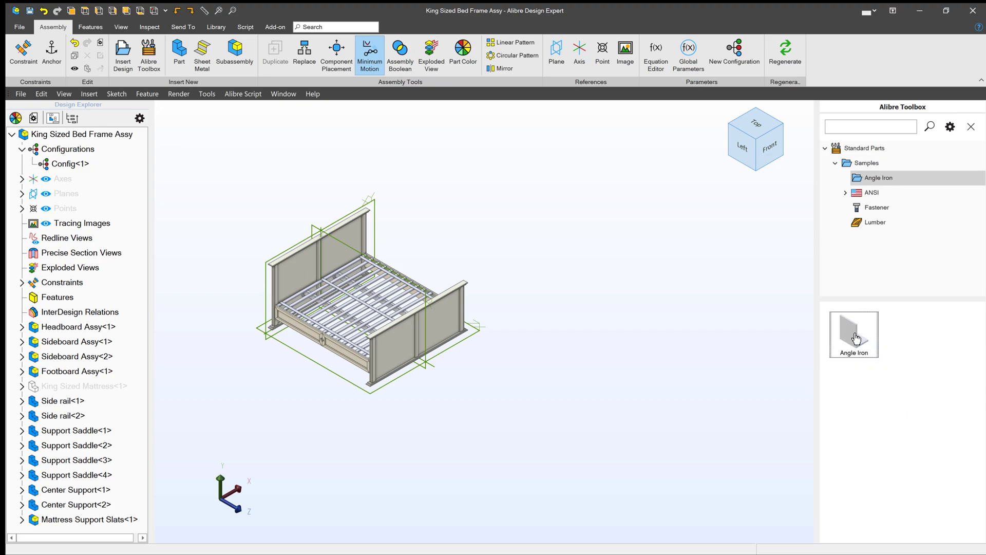
pyautogui.click(855, 338)
pyautogui.click(903, 534)
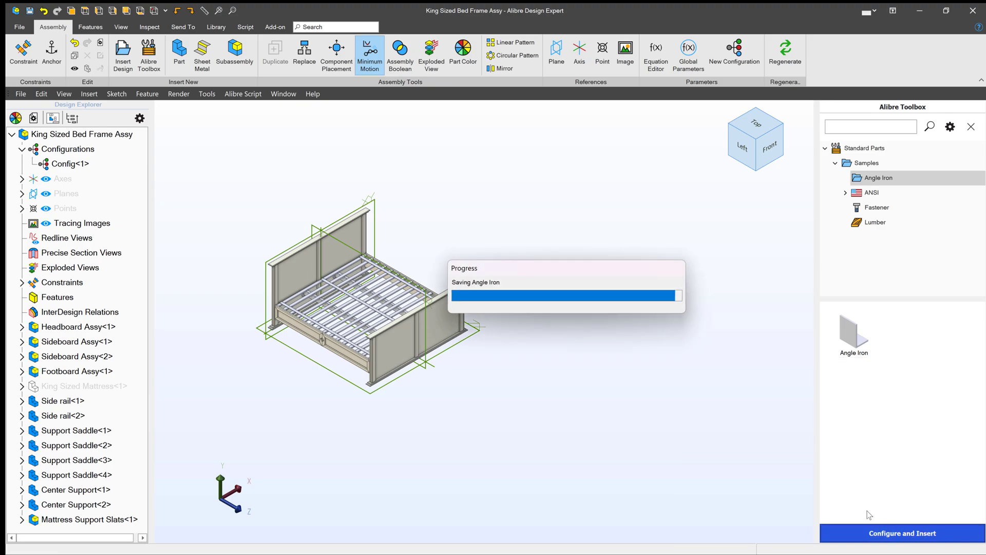
# - Configure the angle iron to Height 100, Width 80, Thickness 6, Length 900, and save it
pyautogui.scroll(3, 560, 306)
pyautogui.scroll(3, 575, 293)
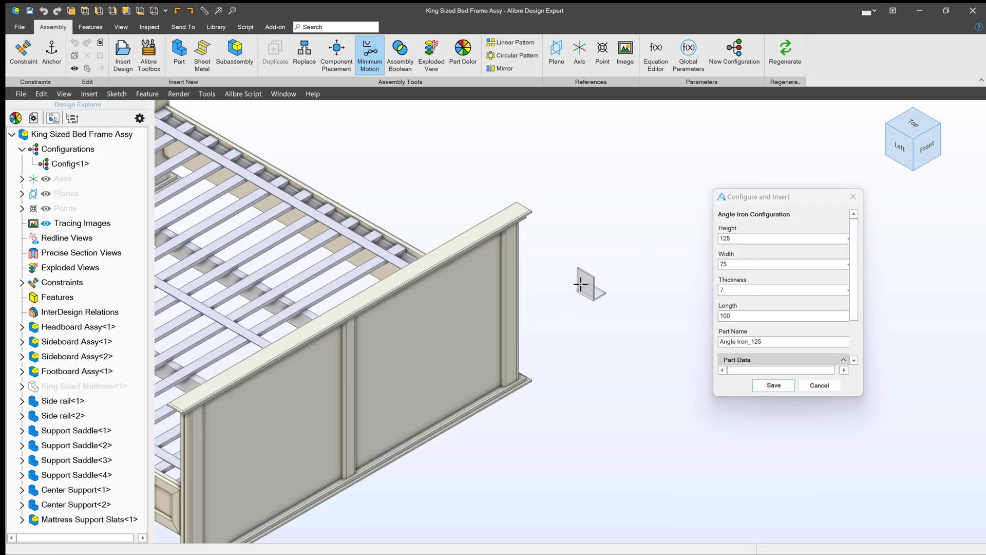
pyautogui.click(639, 252)
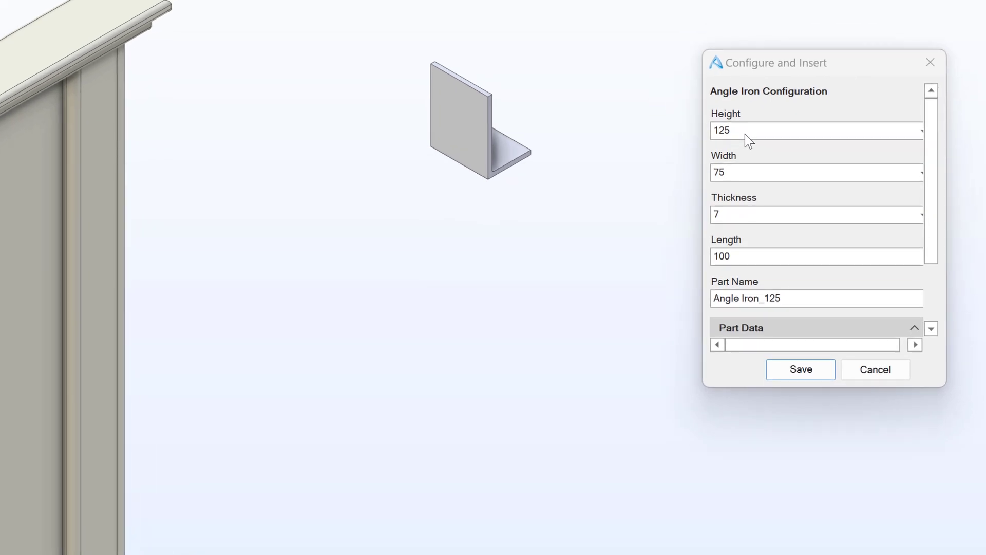
pyautogui.click(744, 238)
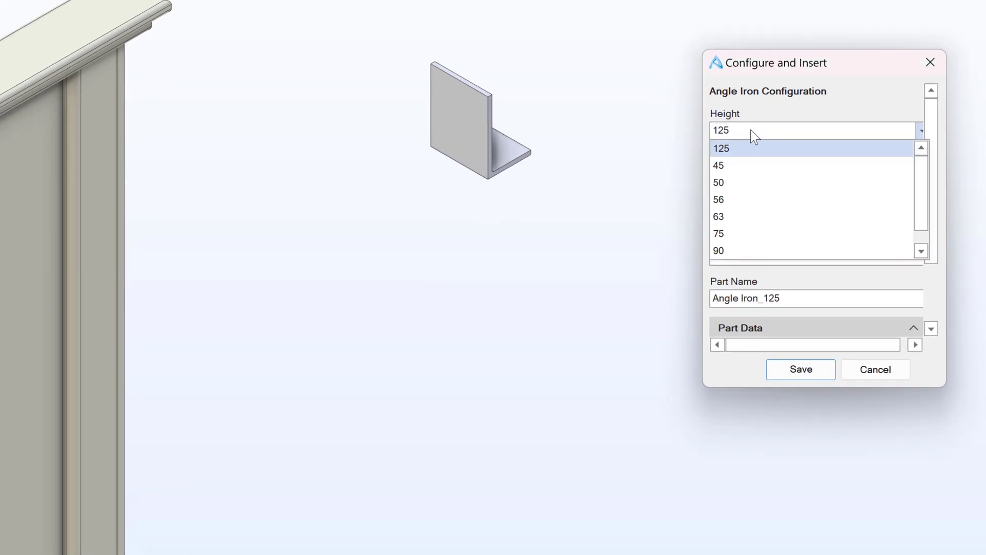
pyautogui.scroll(-1, 778, 205)
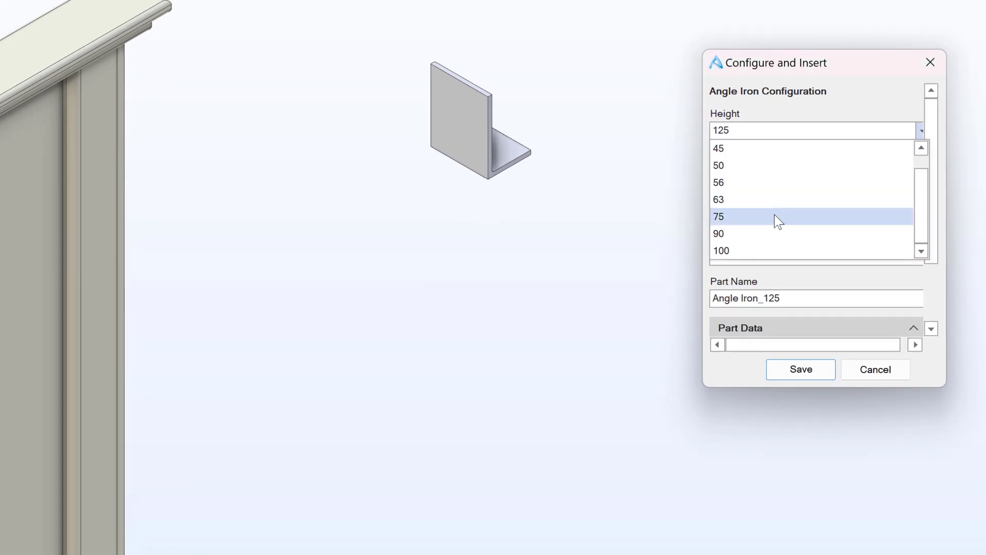
pyautogui.click(769, 250)
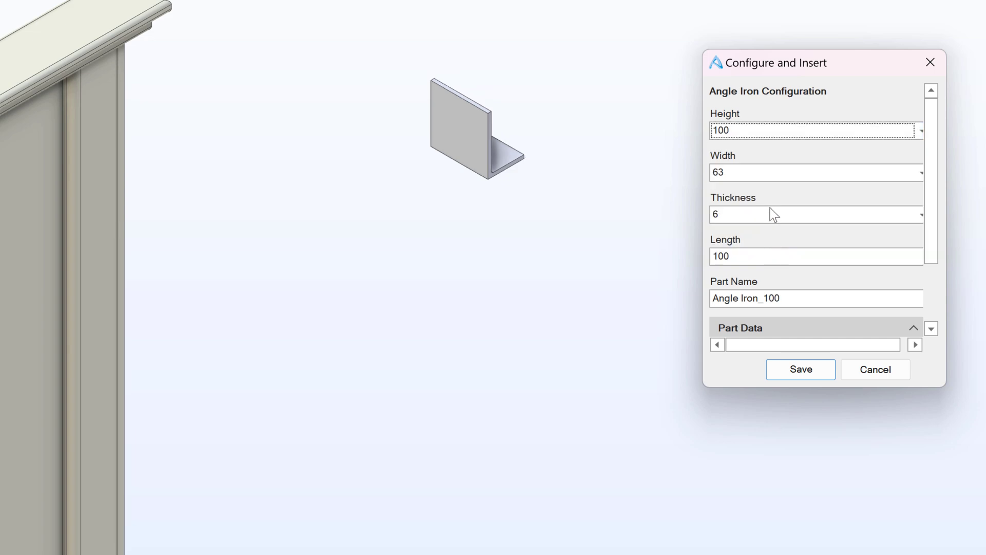
pyautogui.click(766, 173)
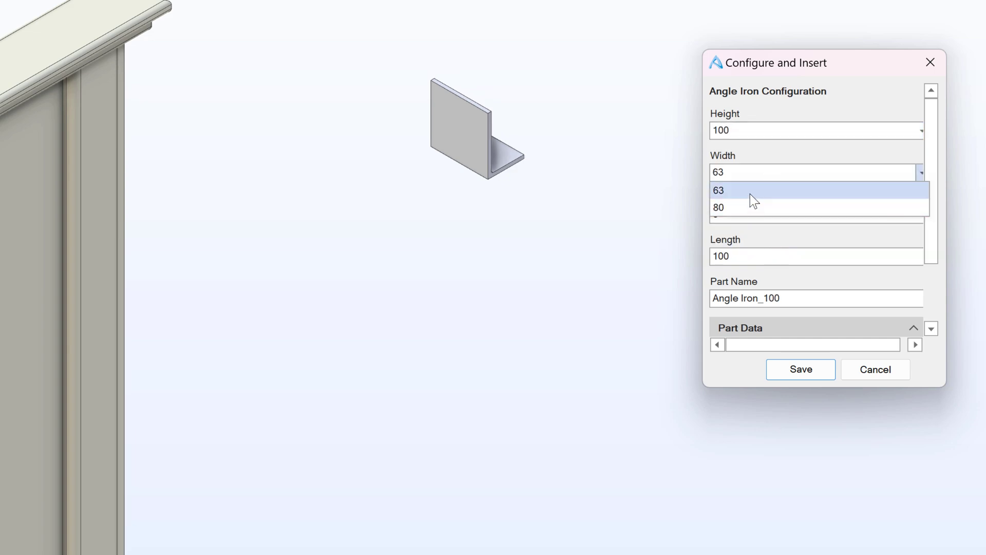
pyautogui.click(747, 208)
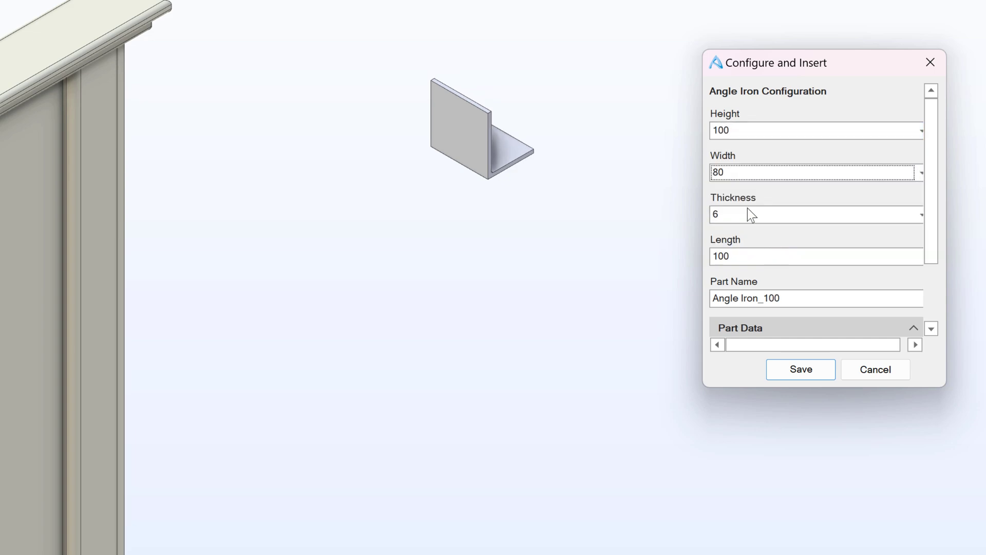
pyautogui.click(751, 216)
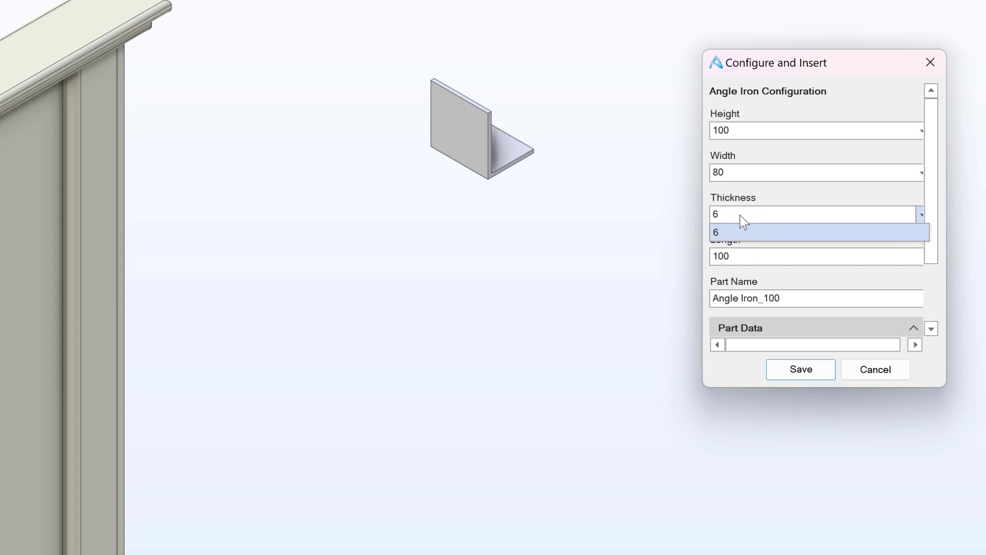
pyautogui.click(740, 215)
pyautogui.click(757, 256)
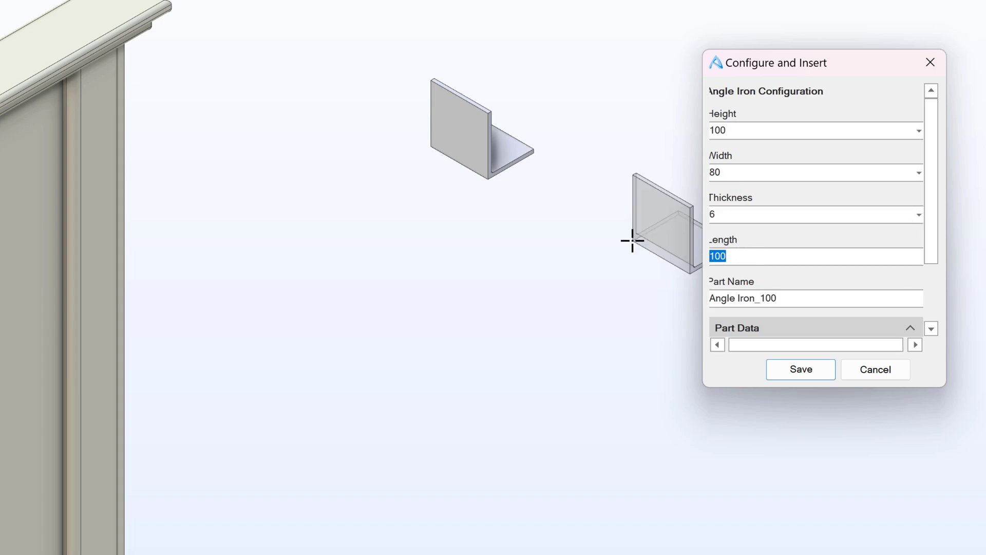
pyautogui.write('900')
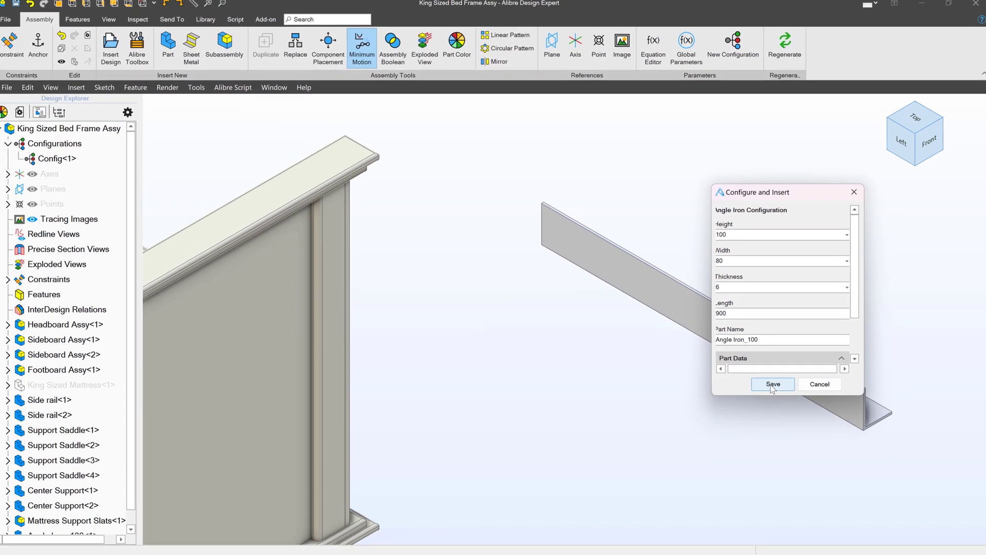
pyautogui.click(793, 369)
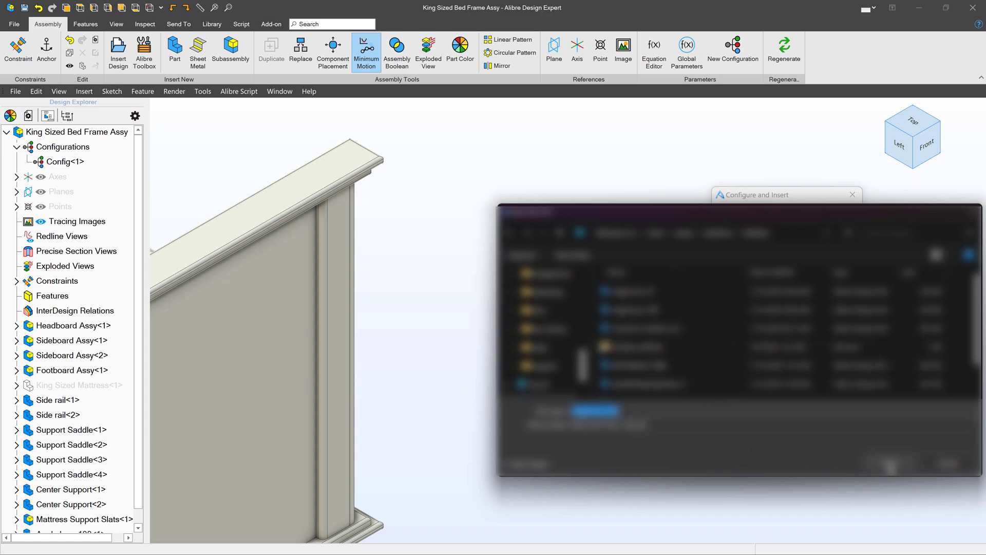
# - Save and replace the part file, then place the 900 mm angle iron above the slats near the headboard
pyautogui.click(891, 464)
pyautogui.click(521, 286)
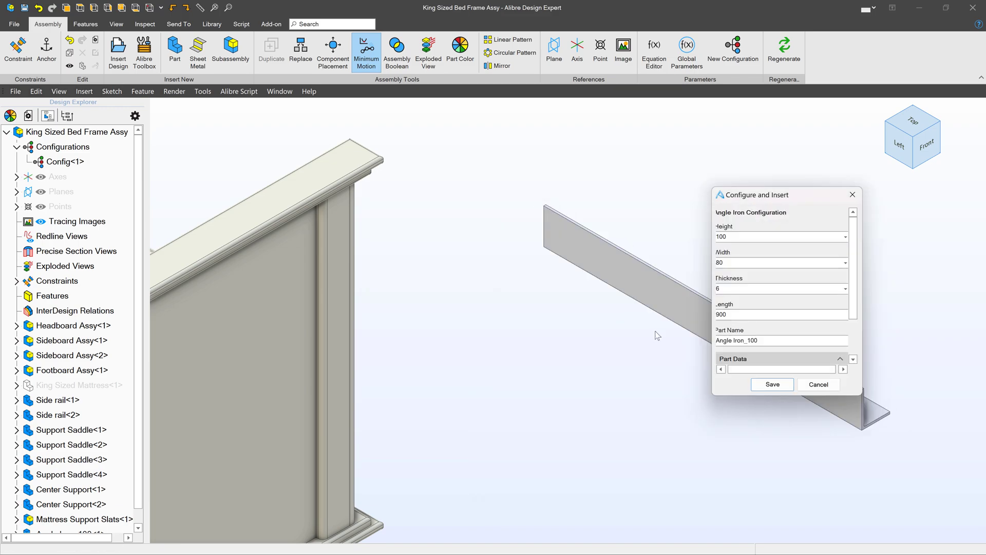
pyautogui.click(770, 384)
pyautogui.scroll(-5, 683, 315)
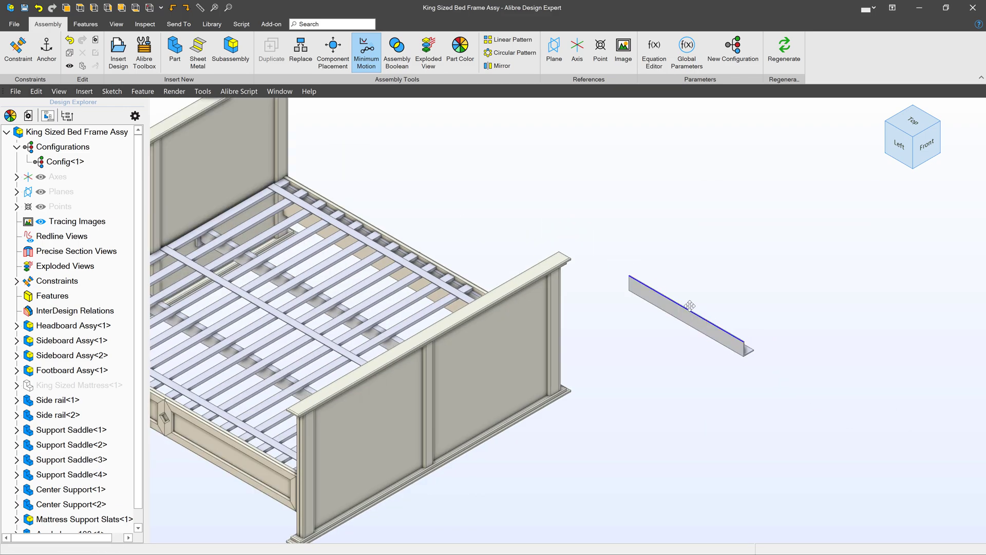
pyautogui.moveTo(688, 309); pyautogui.dragTo(439, 207)
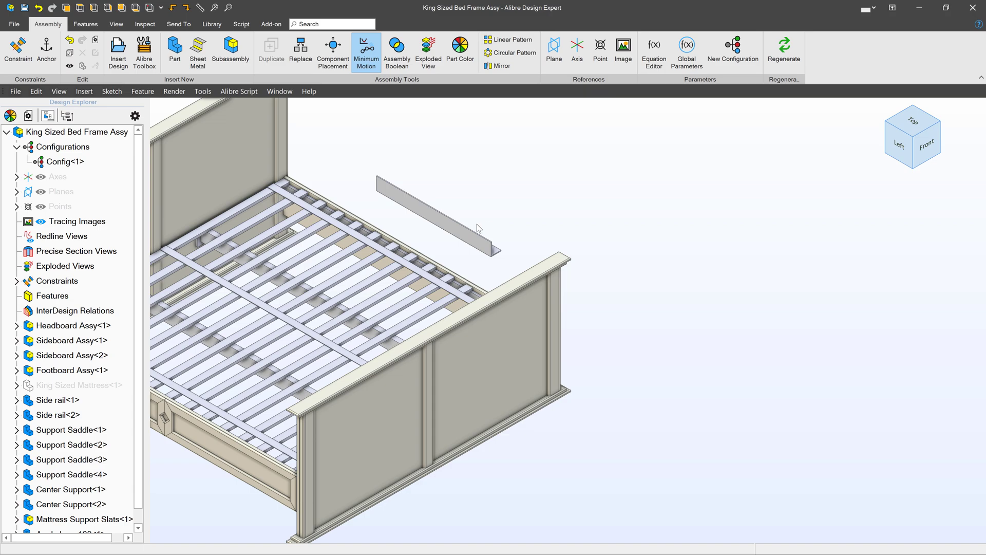
pyautogui.moveTo(477, 224); pyautogui.dragTo(693, 254, button='middle')
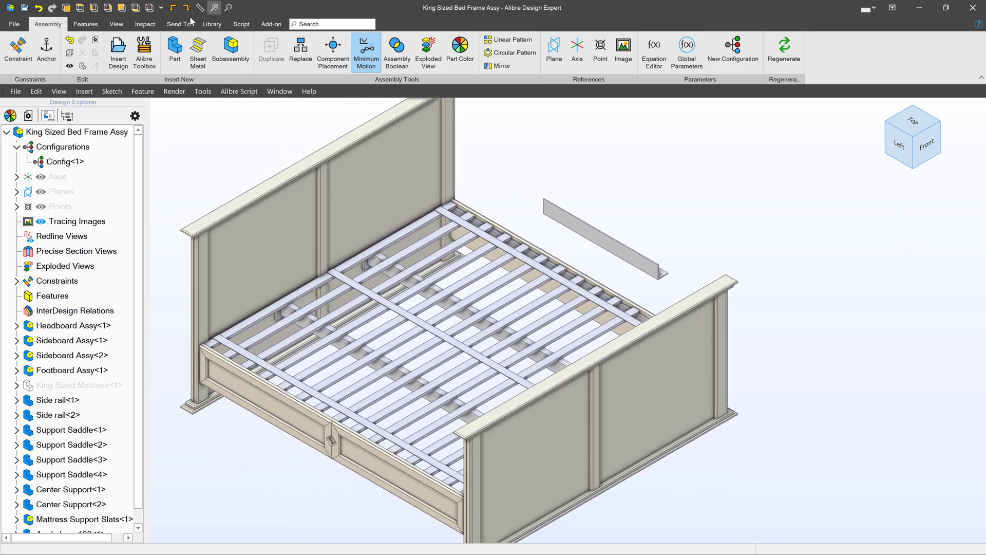
# - Reopen Alibre Toolbox to show all four Samples part folders
pyautogui.click(144, 48)
pyautogui.doubleClick(851, 339)
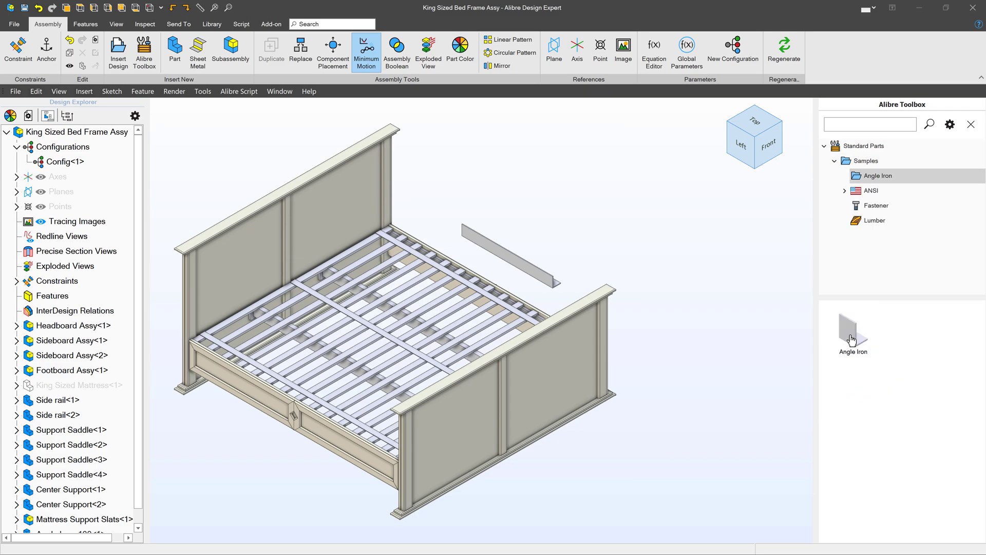
pyautogui.click(865, 163)
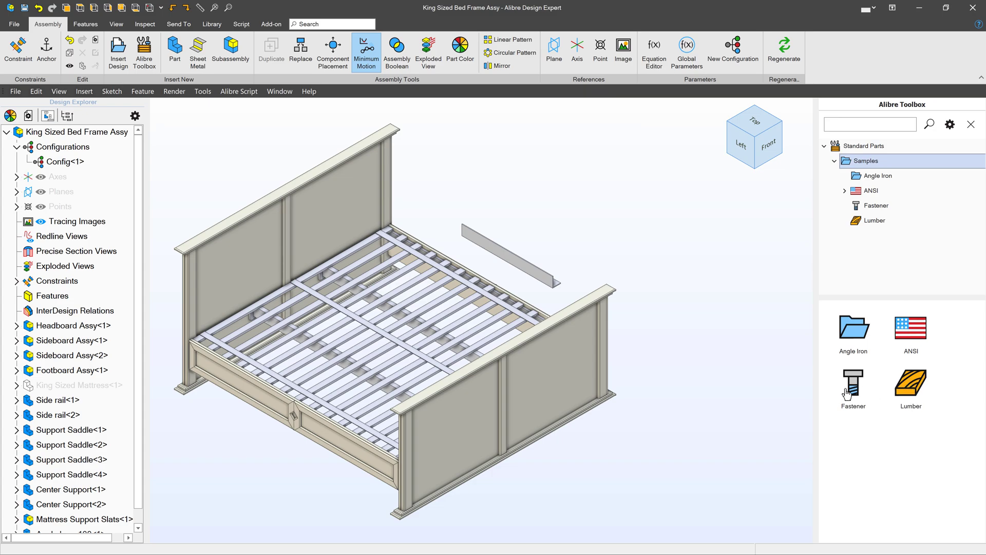
# - Open the Lumber sample folder in File Explorer and view the thumb file's properties
pyautogui.doubleClick(848, 329)
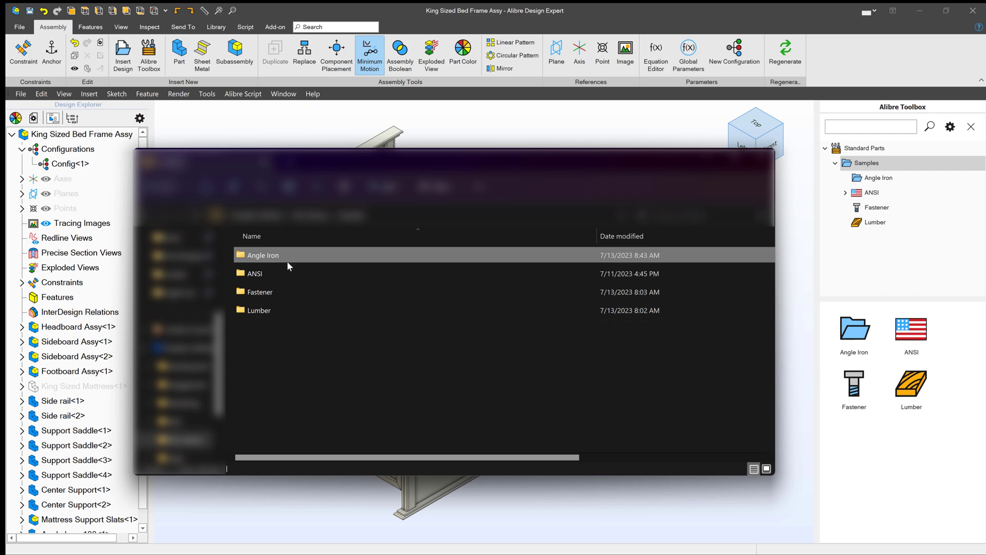
pyautogui.doubleClick(255, 307)
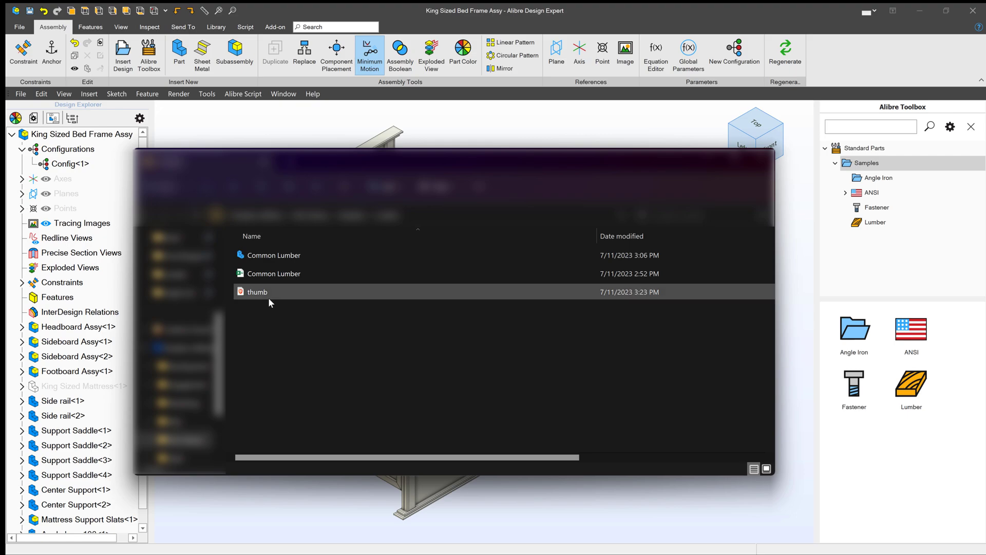
pyautogui.click(266, 296)
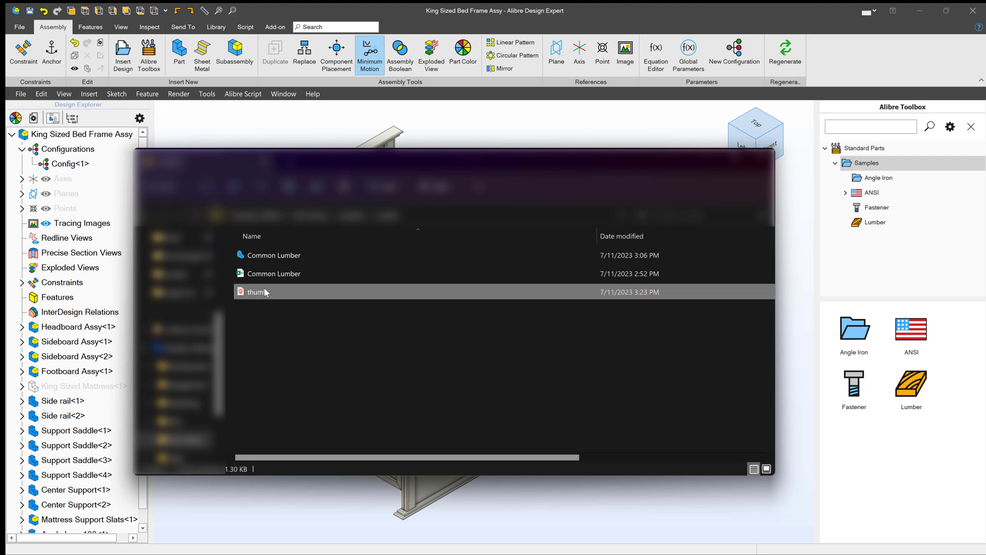
pyautogui.rightClick(265, 296)
pyautogui.click(309, 419)
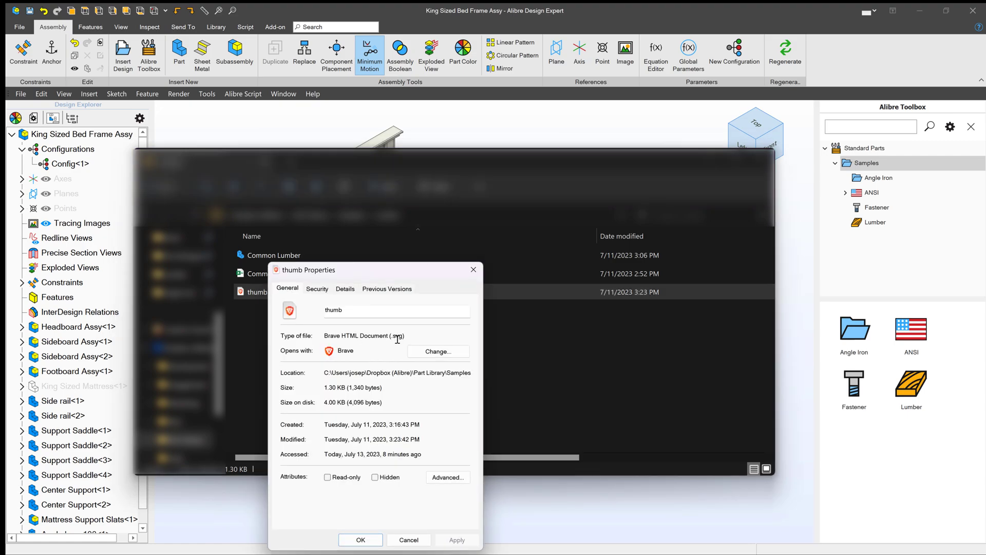
pyautogui.click(473, 269)
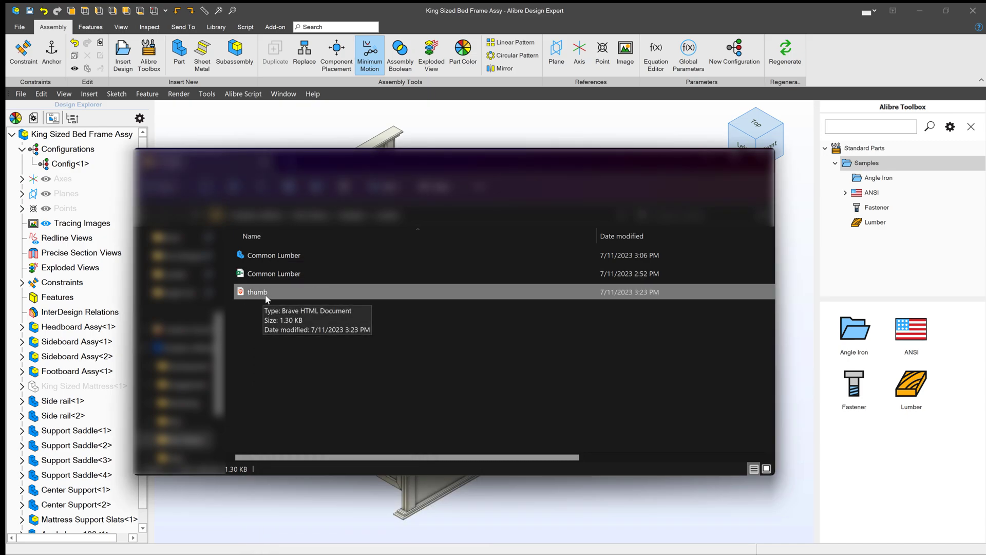
pyautogui.click(391, 224)
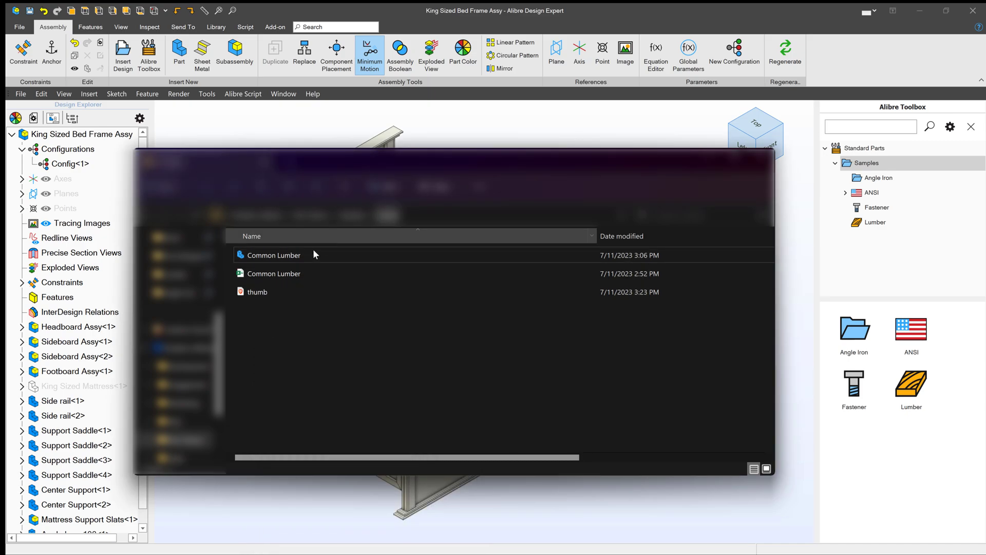
# - Move the File Explorer window slightly to the right
pyautogui.moveTo(429, 170); pyautogui.dragTo(479, 178)
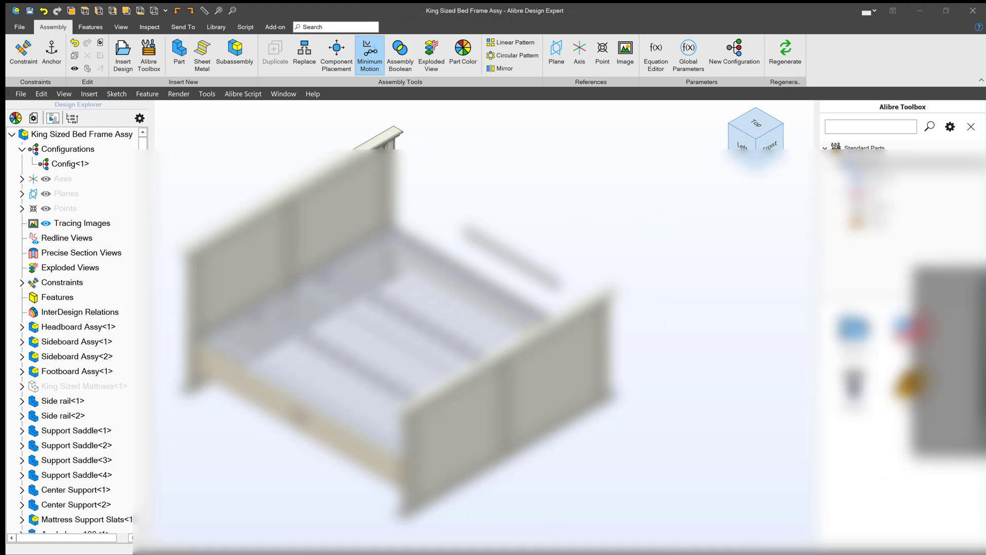